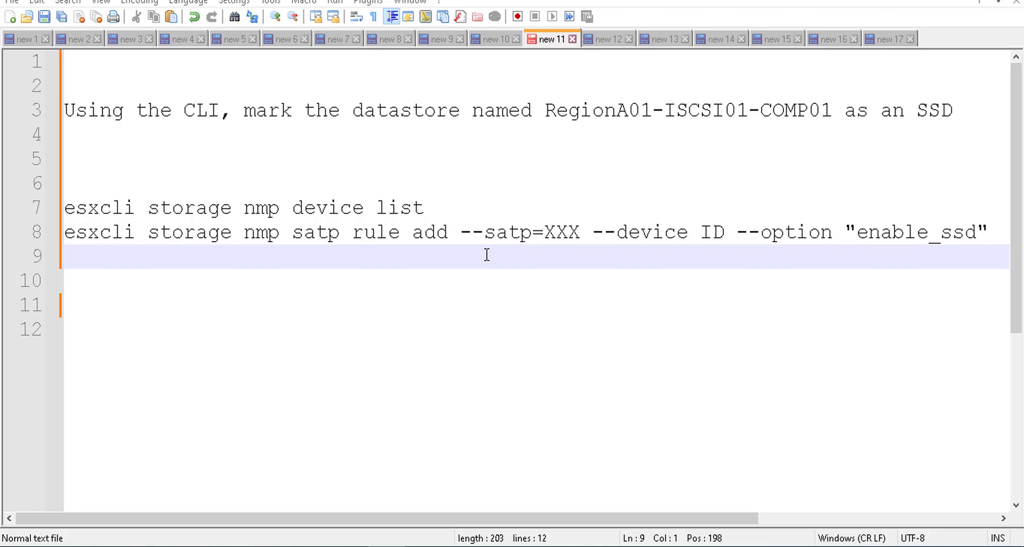
# Step: Switch from the Notepad++ esxcli notes to the vSphere lab console showing the esx-02a summary
pyautogui.click(379, 546)
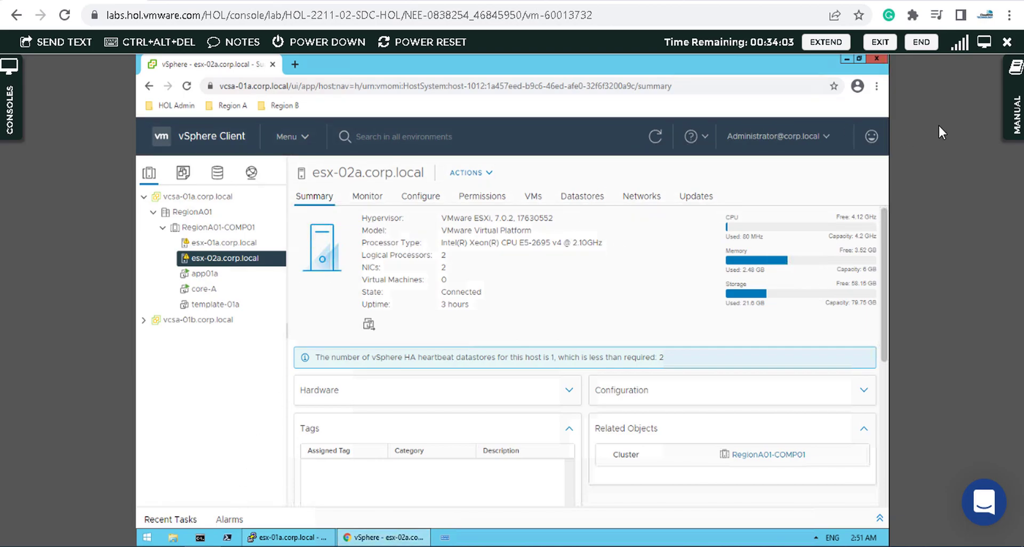
# Step: Make the lab console full screen and close the old esx-01a PuTTY windows
pyautogui.click(983, 41)
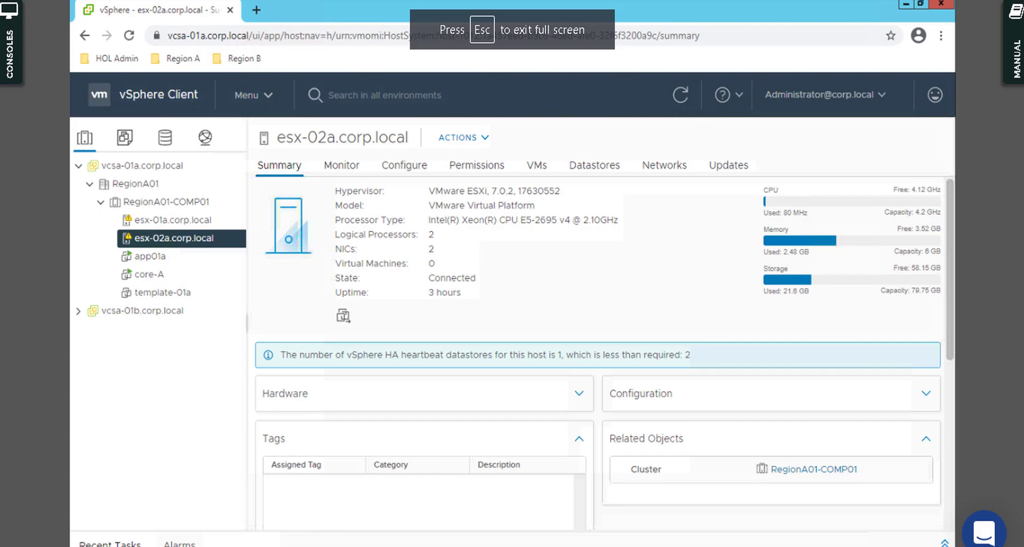
pyautogui.rightClick(249, 546)
pyautogui.click(235, 537)
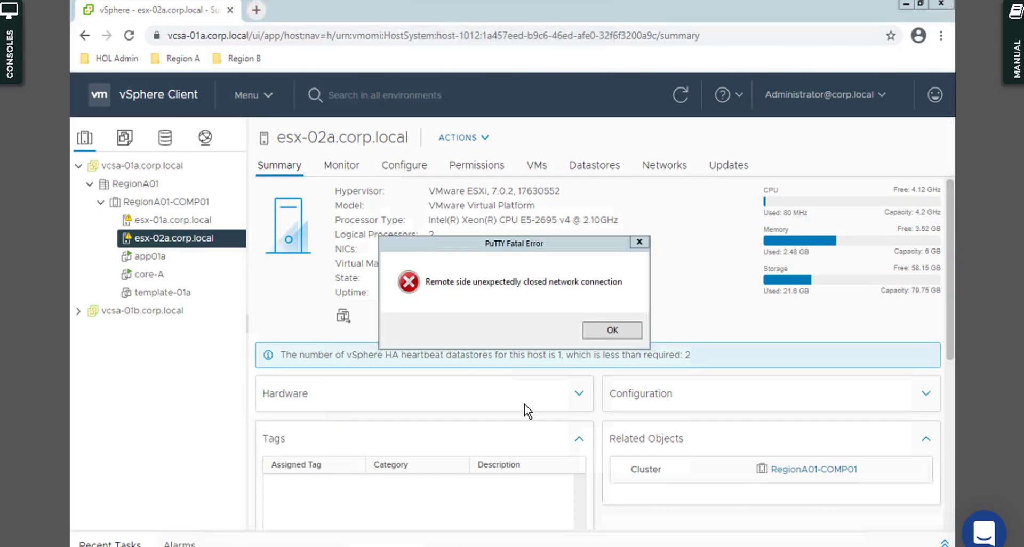
pyautogui.click(594, 334)
pyautogui.click(249, 546)
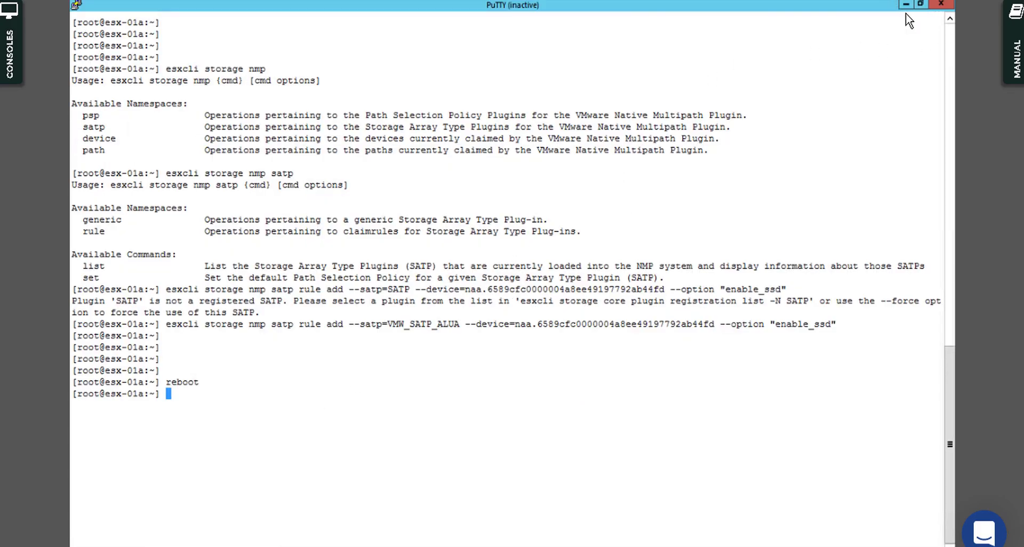
pyautogui.click(905, 4)
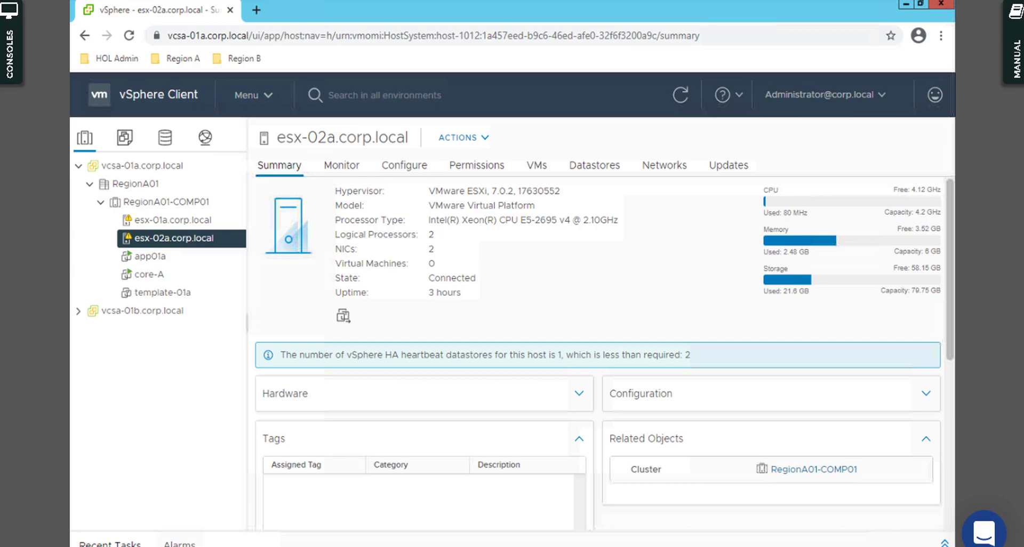
pyautogui.rightClick(249, 546)
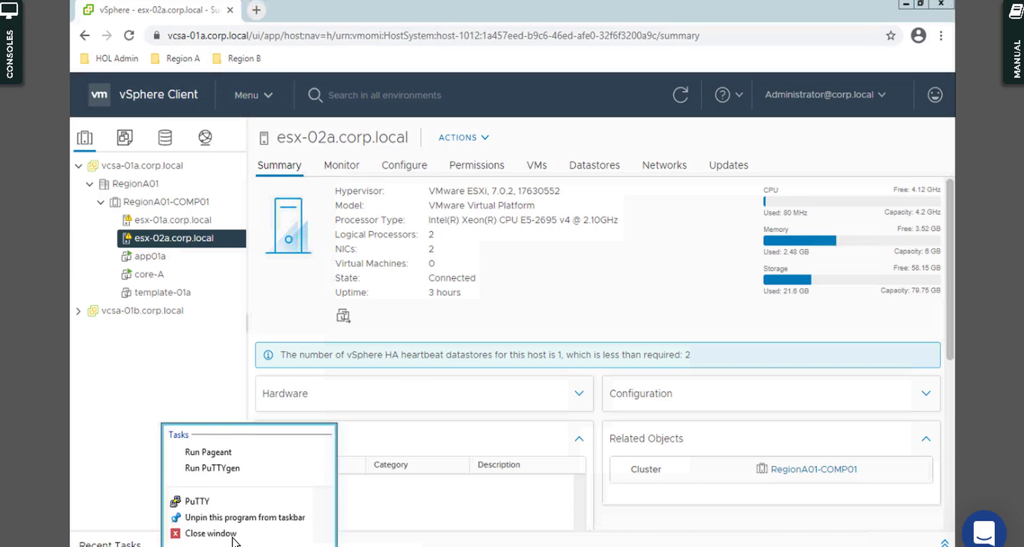
pyautogui.click(233, 534)
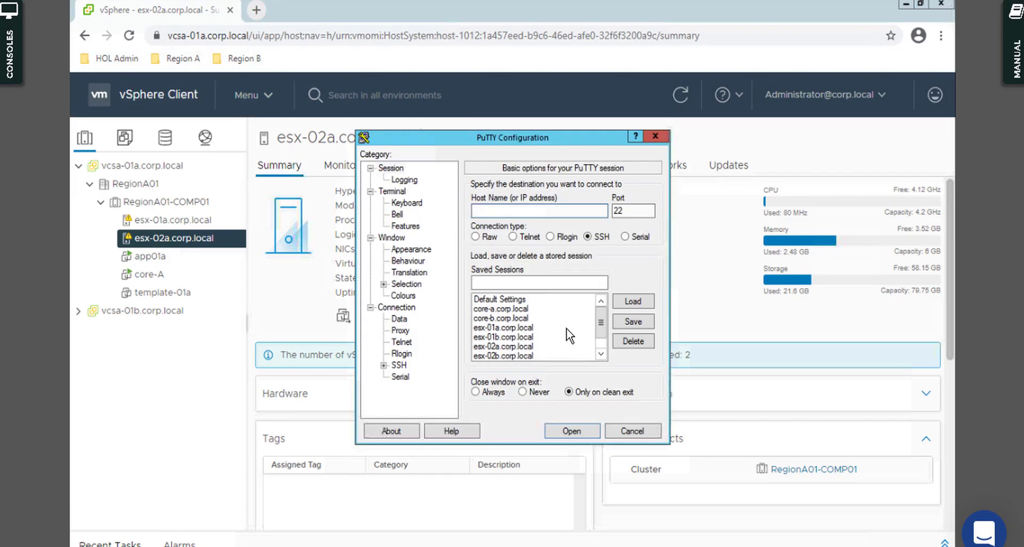
# Step: Open the saved esx-02a.corp.local PuTTY session maximized and clear the root prompt
pyautogui.click(513, 346)
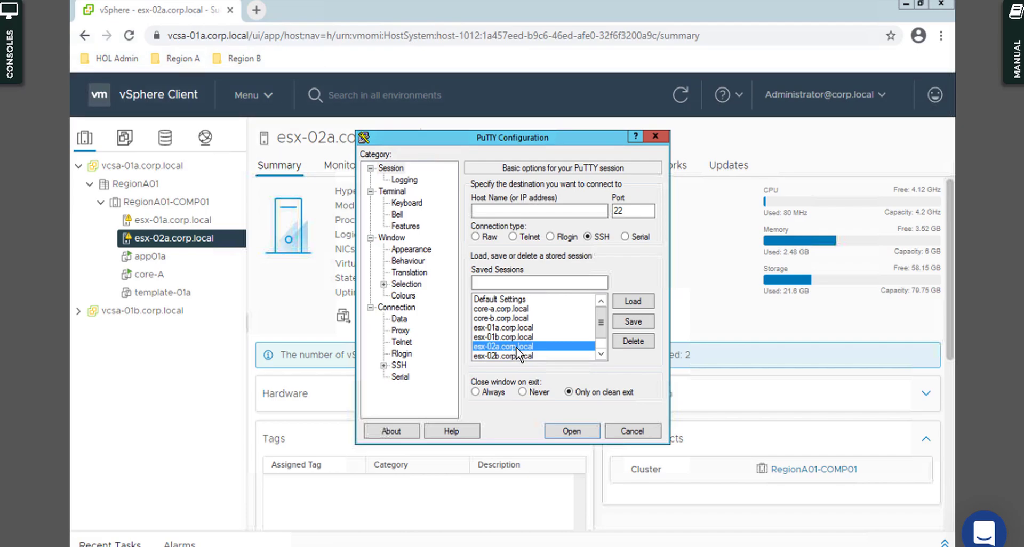
pyautogui.doubleClick(515, 348)
pyautogui.click(539, 54)
pyautogui.write('clear')
pyautogui.press('Return')
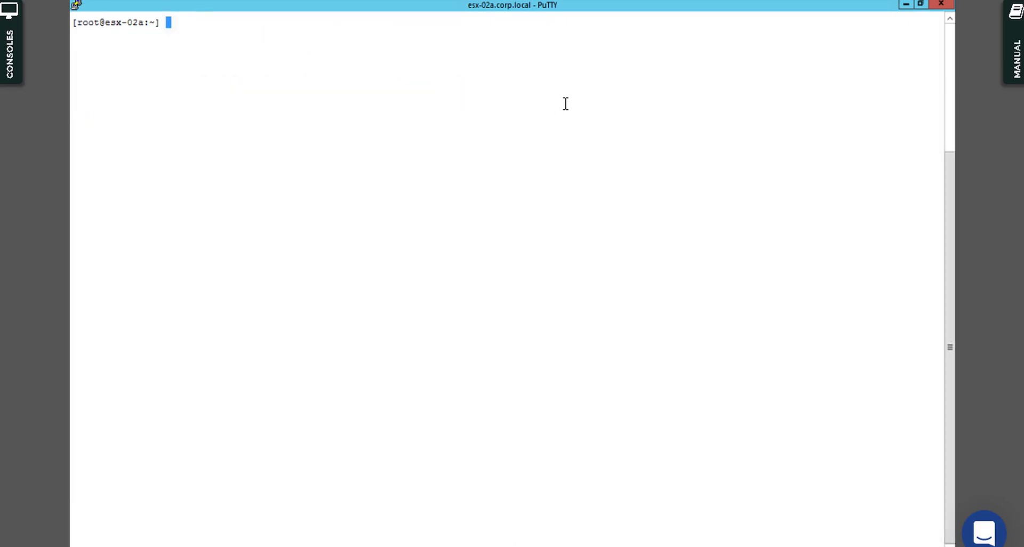
# Step: Select the FreeNAS iSCSI Disk in esx-02a's Storage Devices and scroll to its multipathing details
pyautogui.click(905, 5)
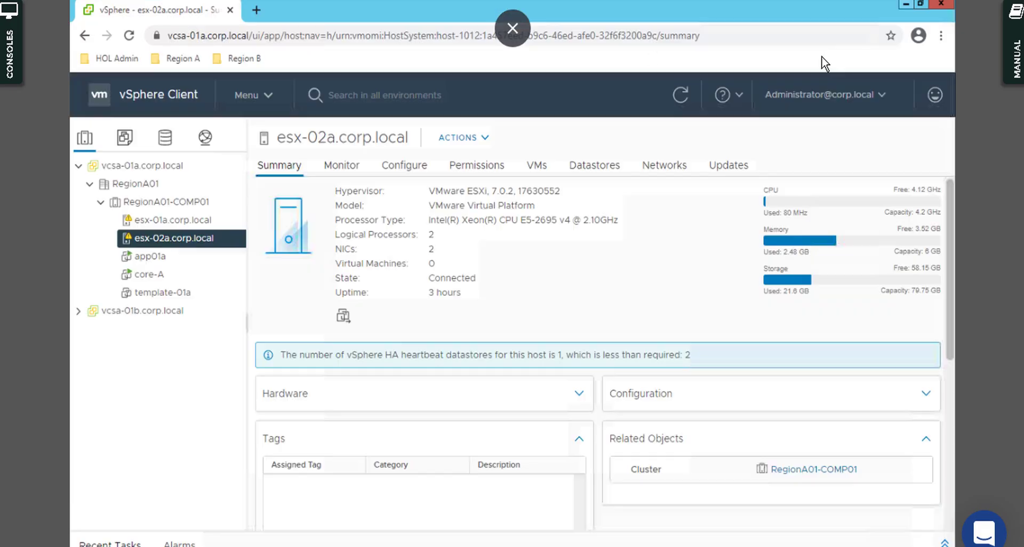
pyautogui.click(417, 162)
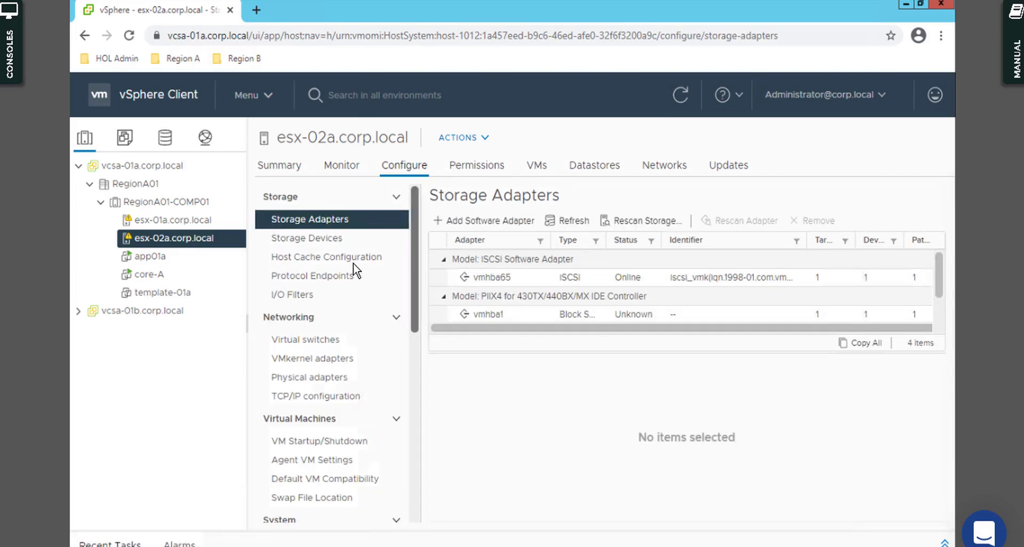
pyautogui.click(336, 240)
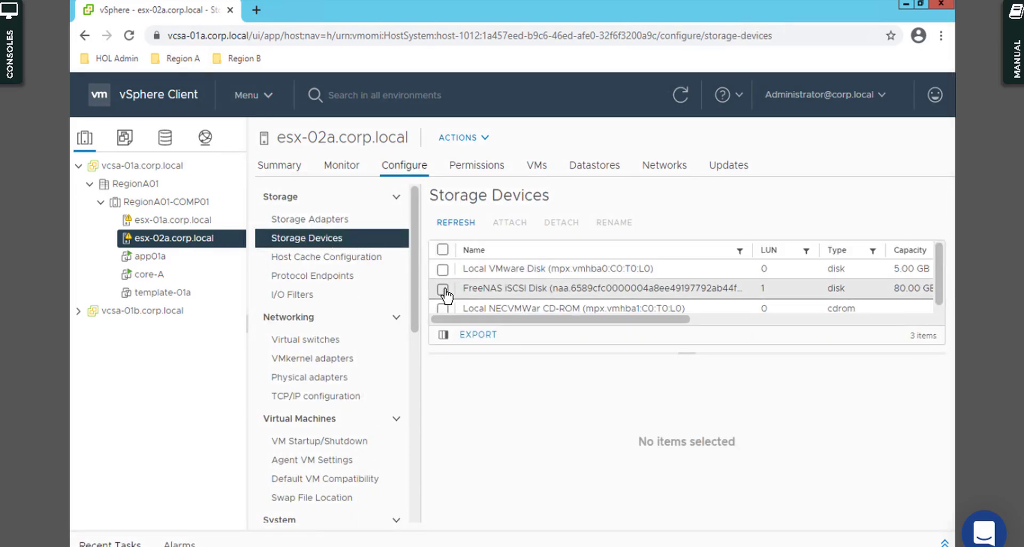
pyautogui.click(442, 290)
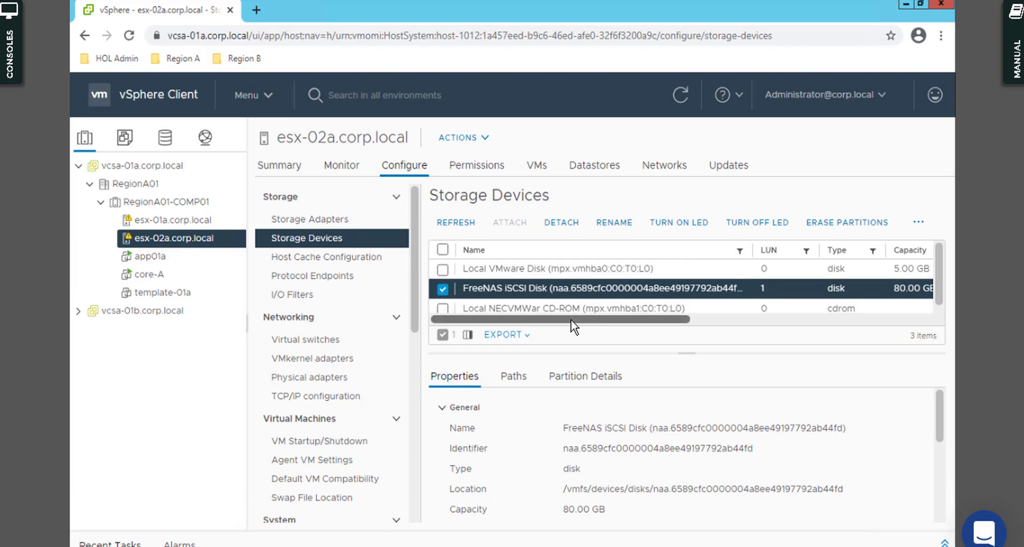
pyautogui.moveTo(574, 319); pyautogui.dragTo(814, 320)
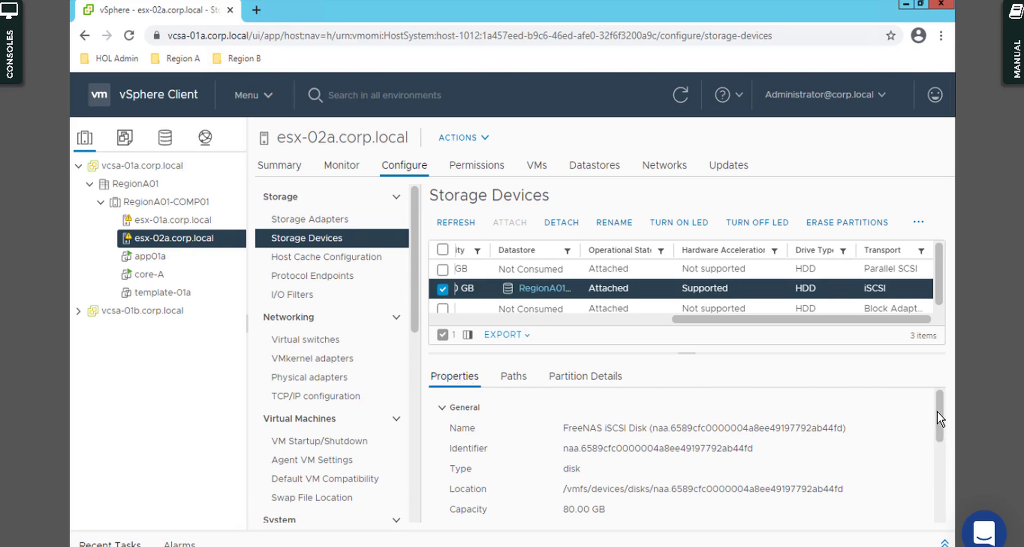
pyautogui.moveTo(936, 411); pyautogui.dragTo(936, 440)
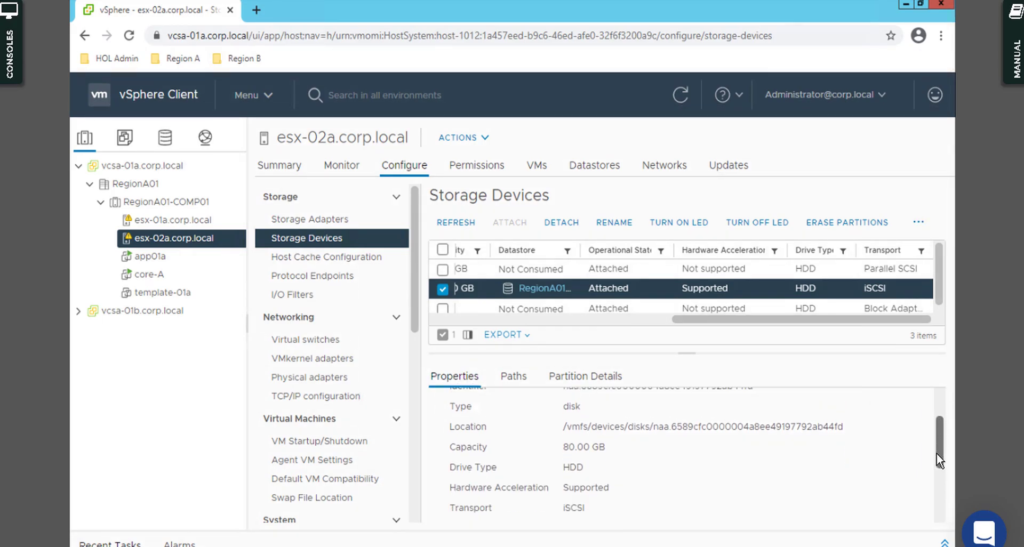
pyautogui.scroll(-3, 936, 454)
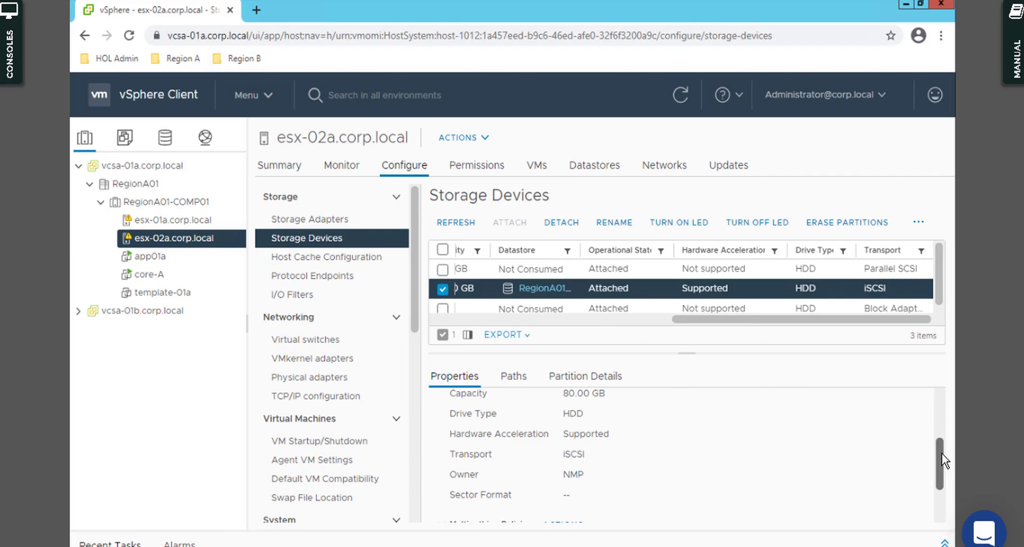
pyautogui.moveTo(938, 459); pyautogui.dragTo(938, 491)
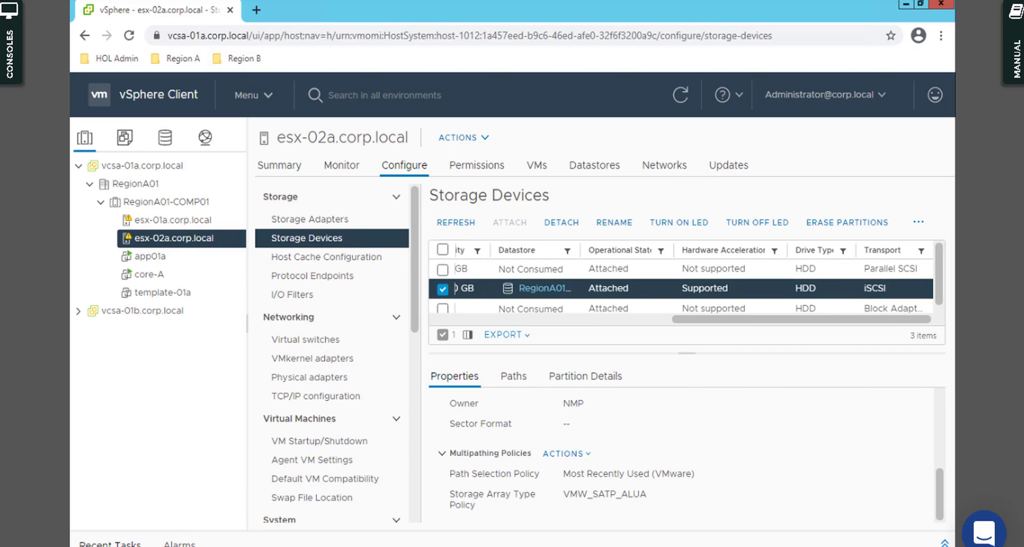
pyautogui.click(247, 466)
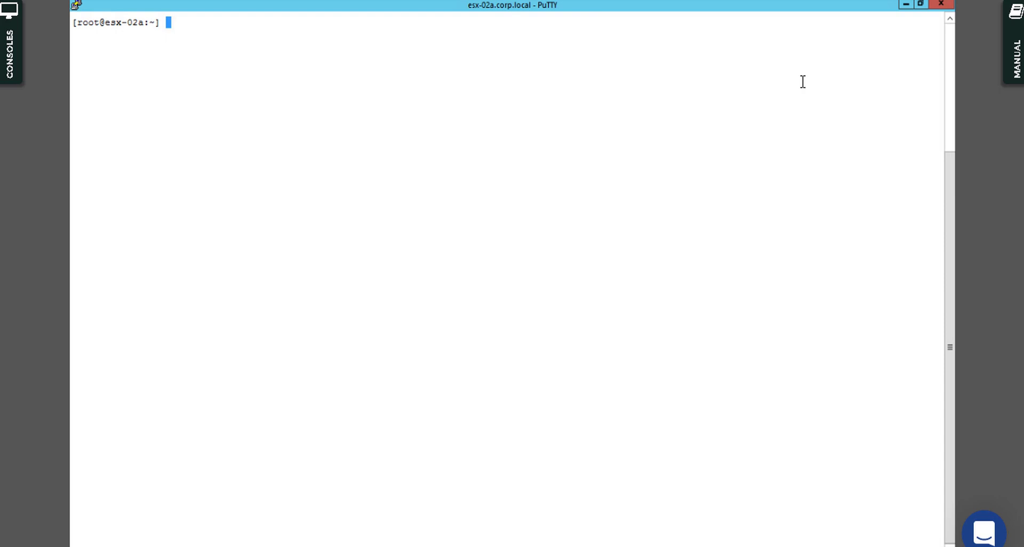
pyautogui.write('esxcli storage nmp')
pyautogui.press('Return')
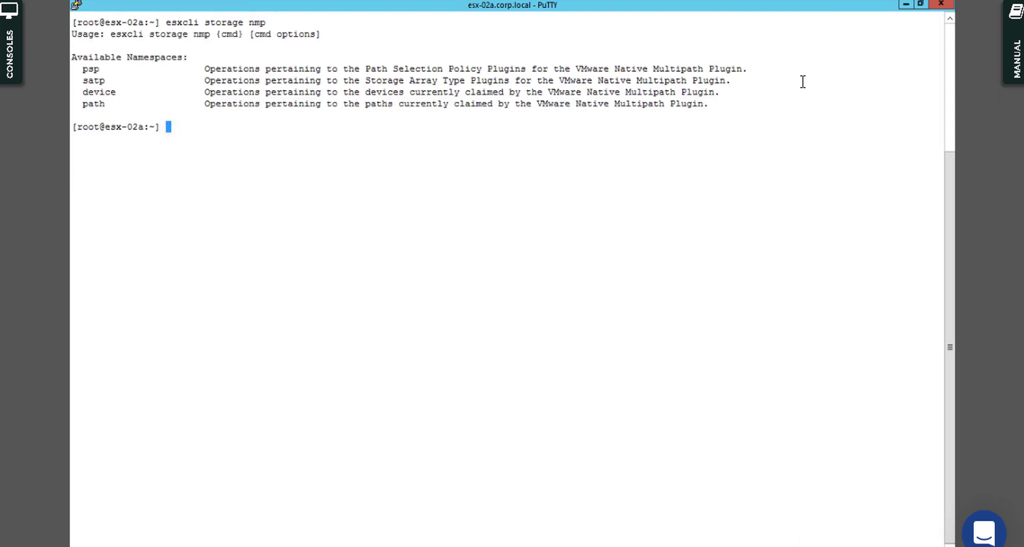
pyautogui.press('Up')
pyautogui.write('devi')
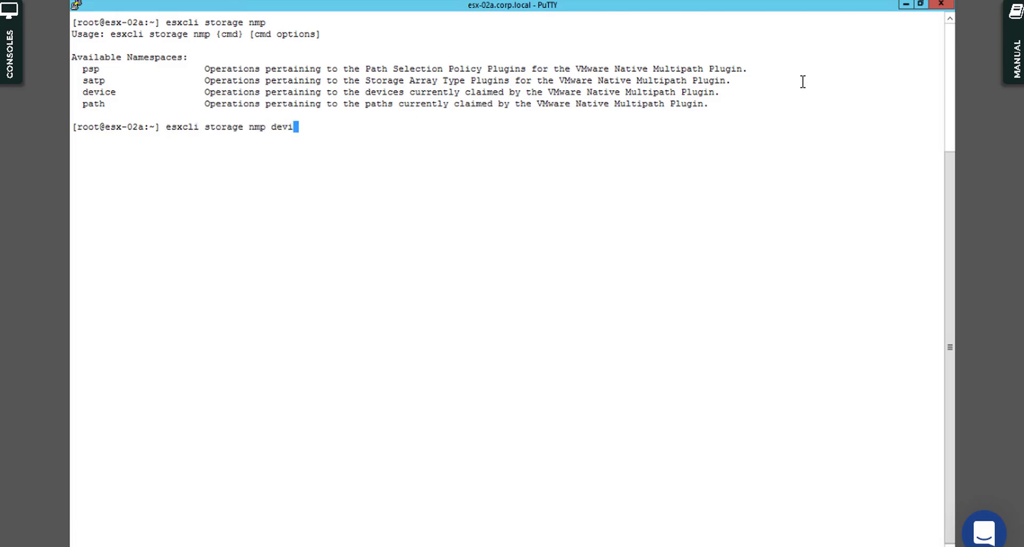
pyautogui.write('ce list')
pyautogui.press('Return')
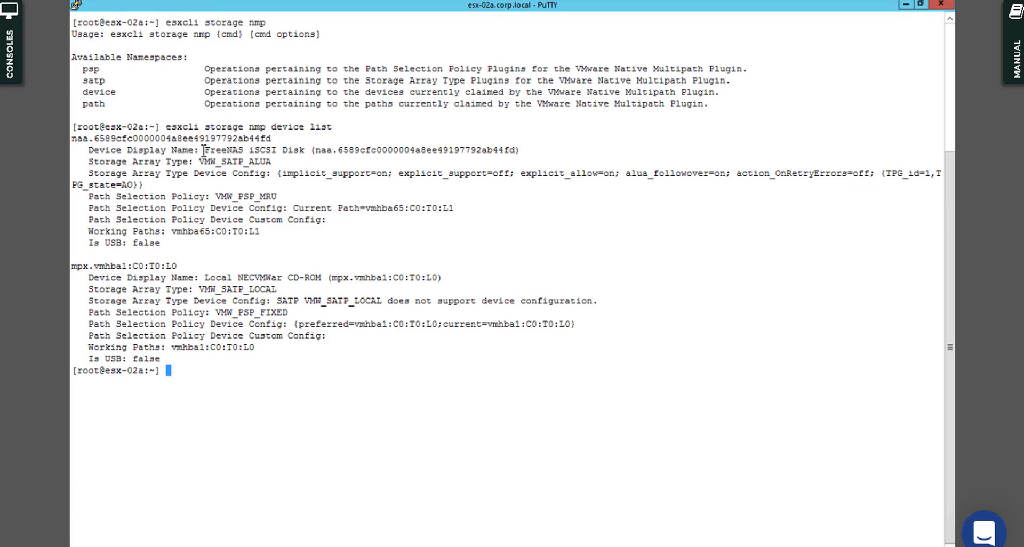
pyautogui.moveTo(203, 151); pyautogui.dragTo(333, 151)
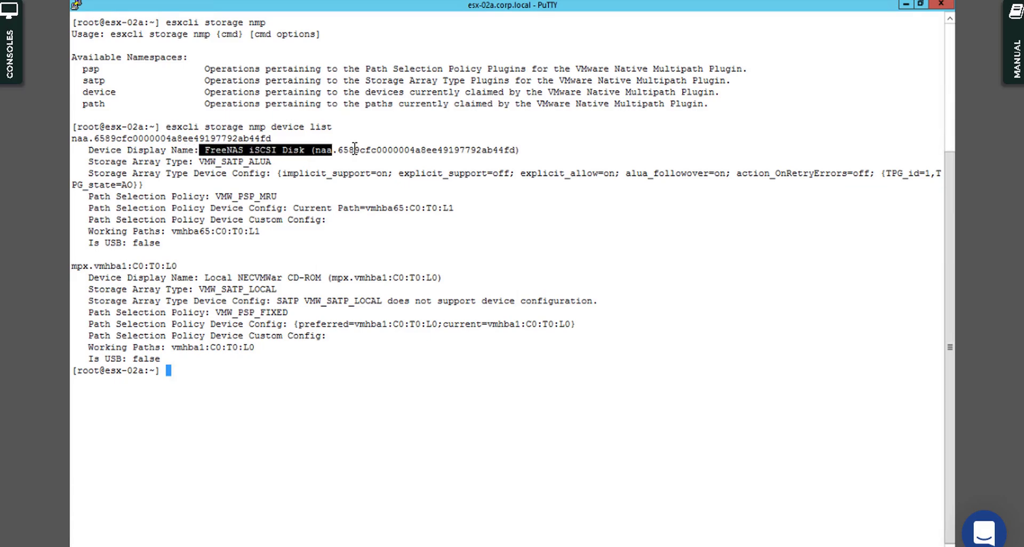
pyautogui.click(355, 149)
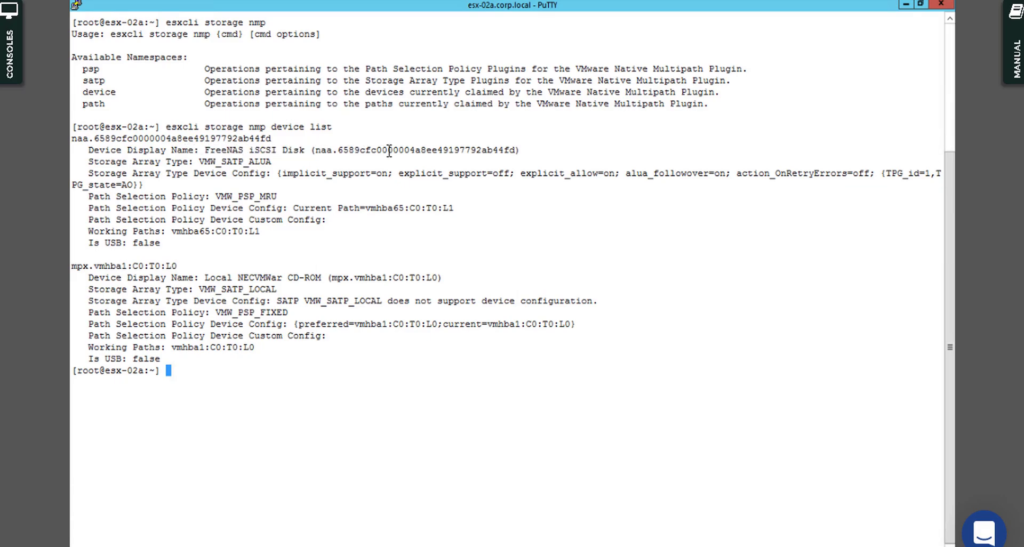
pyautogui.moveTo(316, 150); pyautogui.dragTo(510, 149)
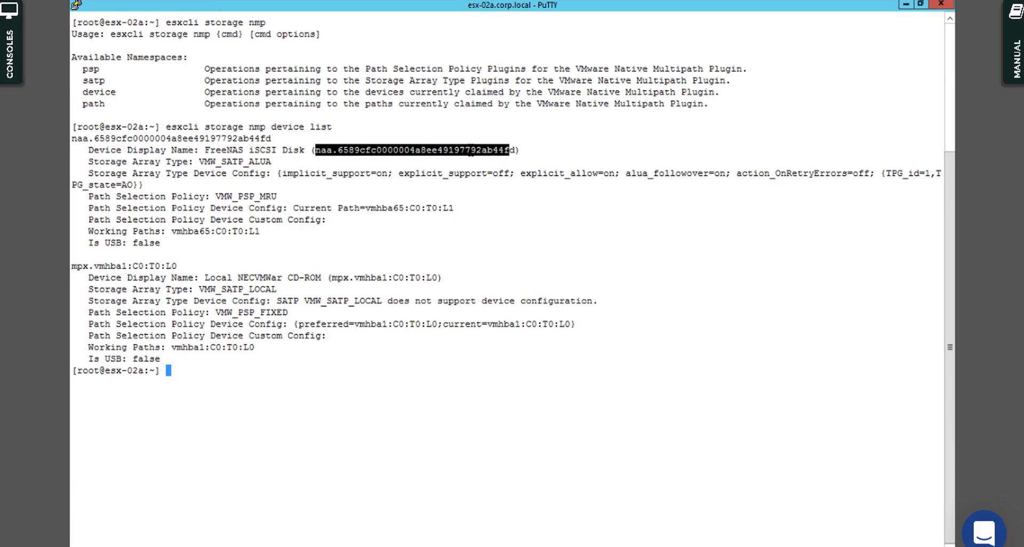
pyautogui.click(189, 254)
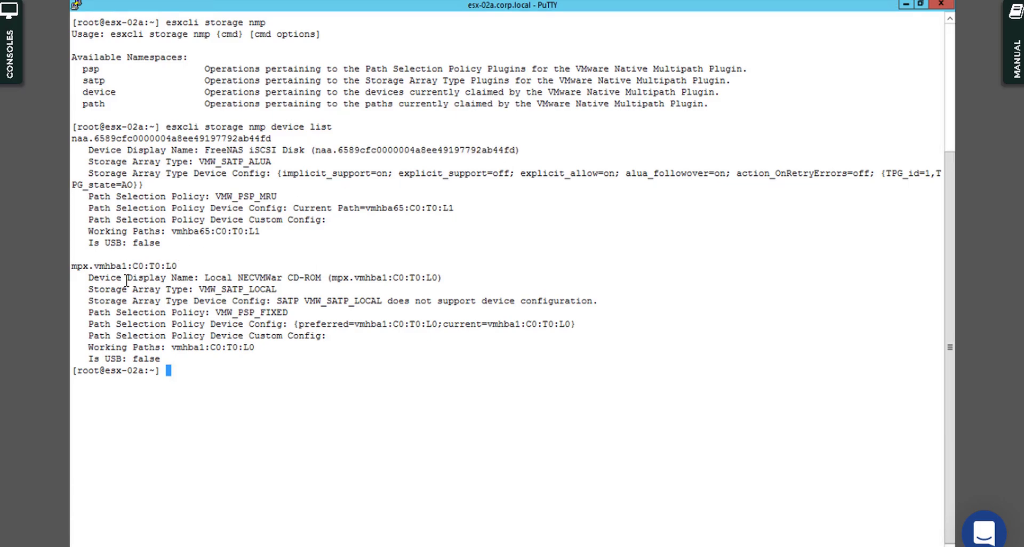
pyautogui.moveTo(200, 277); pyautogui.dragTo(368, 278)
pyautogui.click(424, 265)
pyautogui.moveTo(205, 150); pyautogui.dragTo(432, 154)
pyautogui.click(394, 152)
pyautogui.write('clear')
pyautogui.press('Return')
pyautogui.press('Return')
pyautogui.press('Return')
pyautogui.press('Return')
pyautogui.press('Return')
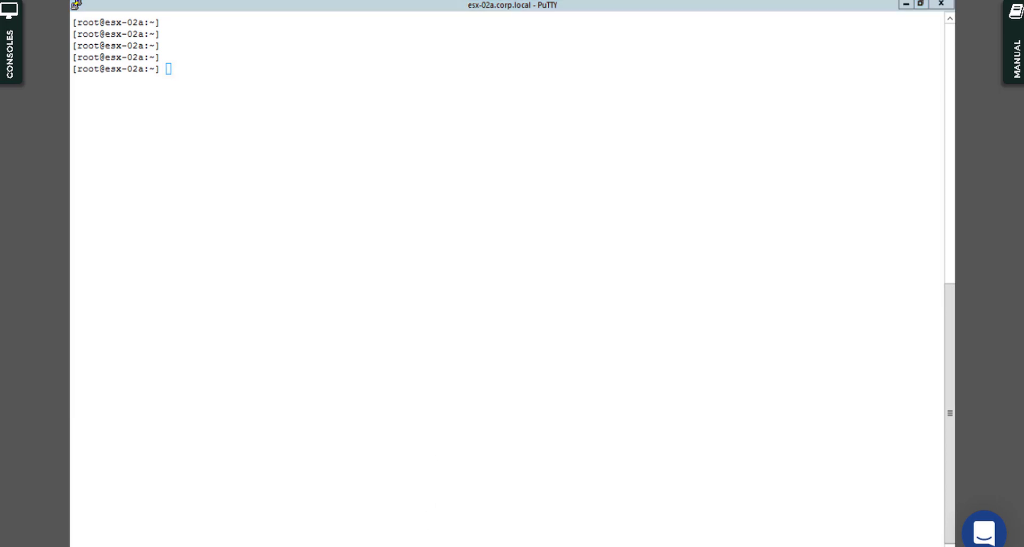
# Step: Put esx-02a.corp.local into Maintenance Mode and leave the browser's full-screen view
pyautogui.hotkey('alt', 'Tab')
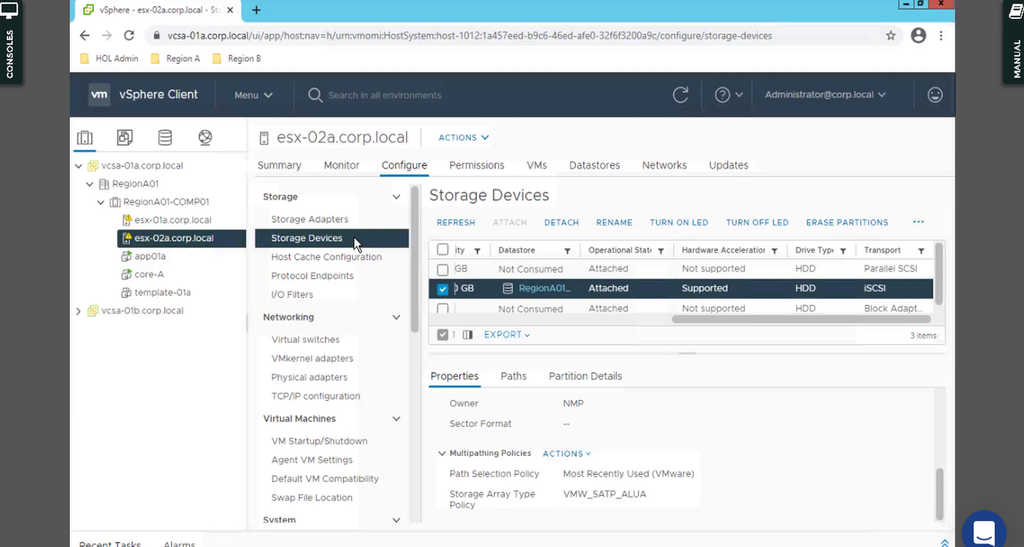
pyautogui.rightClick(199, 243)
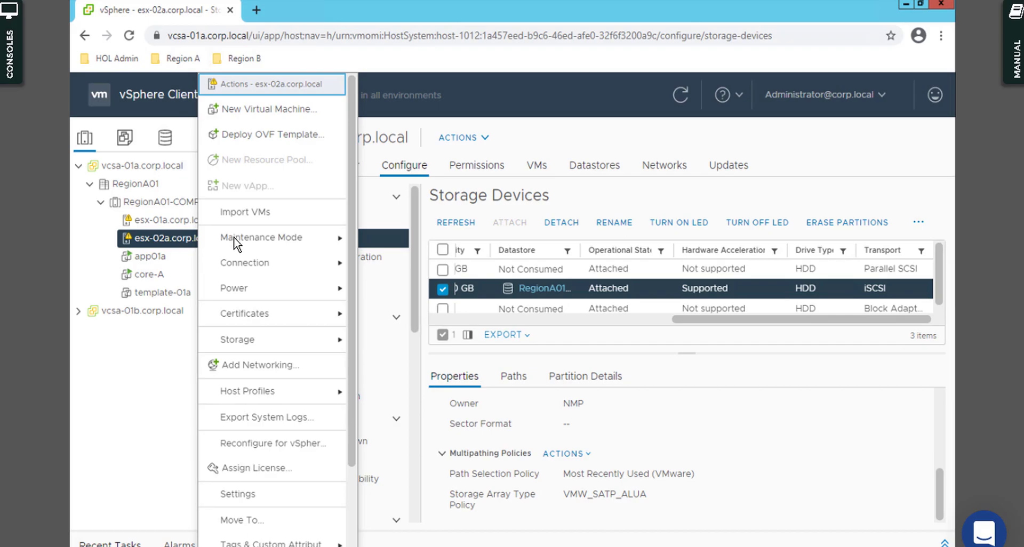
pyautogui.moveTo(285, 237)
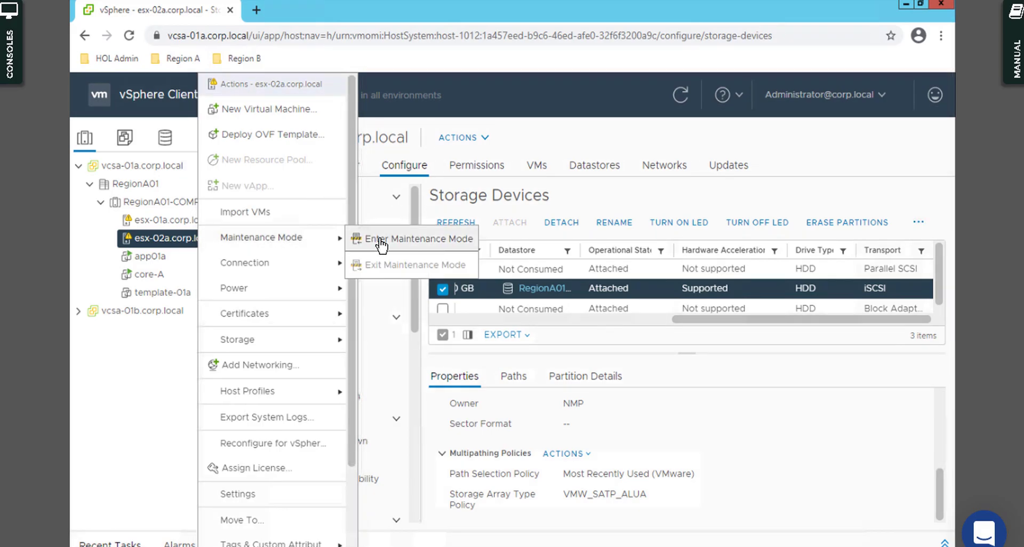
pyautogui.click(356, 245)
pyautogui.click(666, 389)
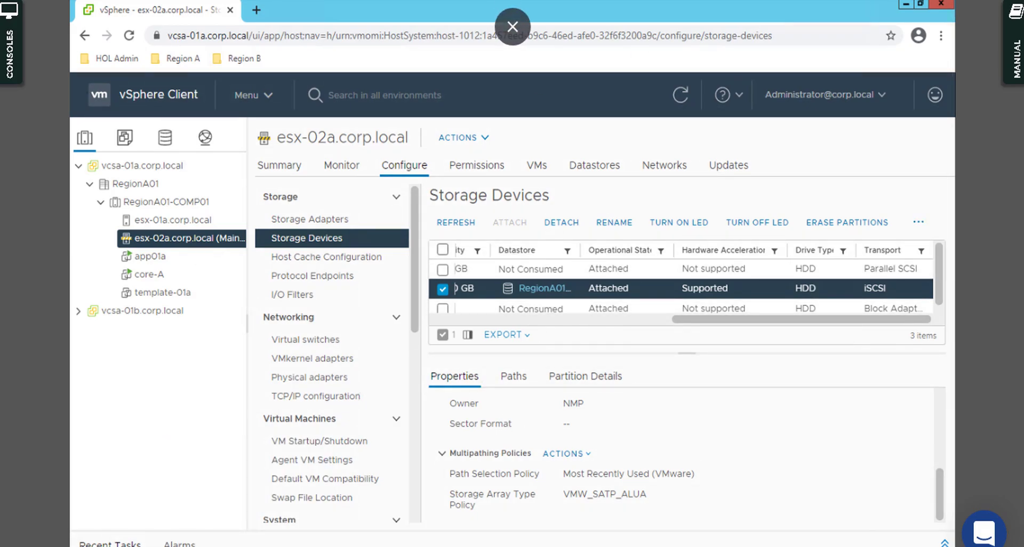
pyautogui.click(510, 27)
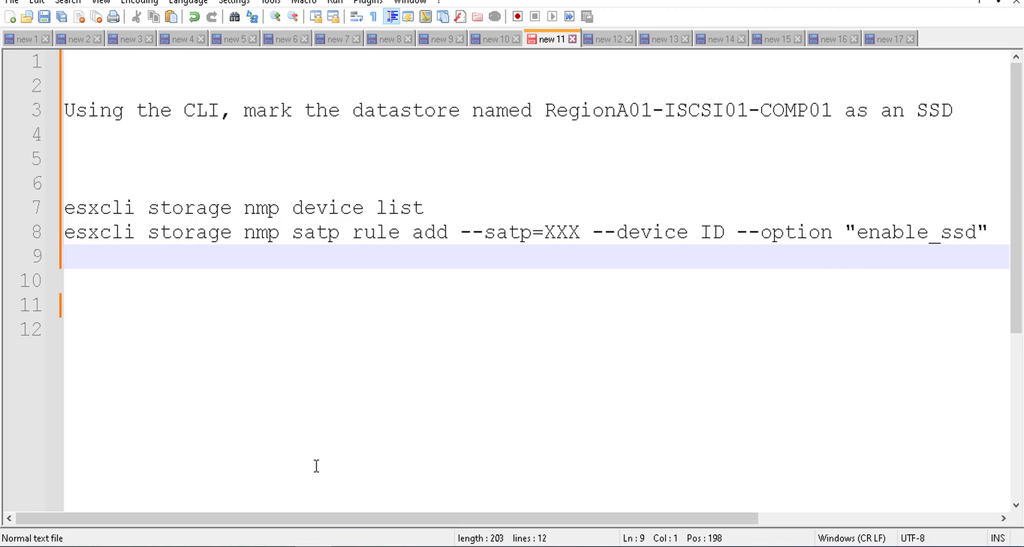
# Step: Run esxcli storage nmp in the esx-02a terminal to list its namespaces
pyautogui.click(243, 546)
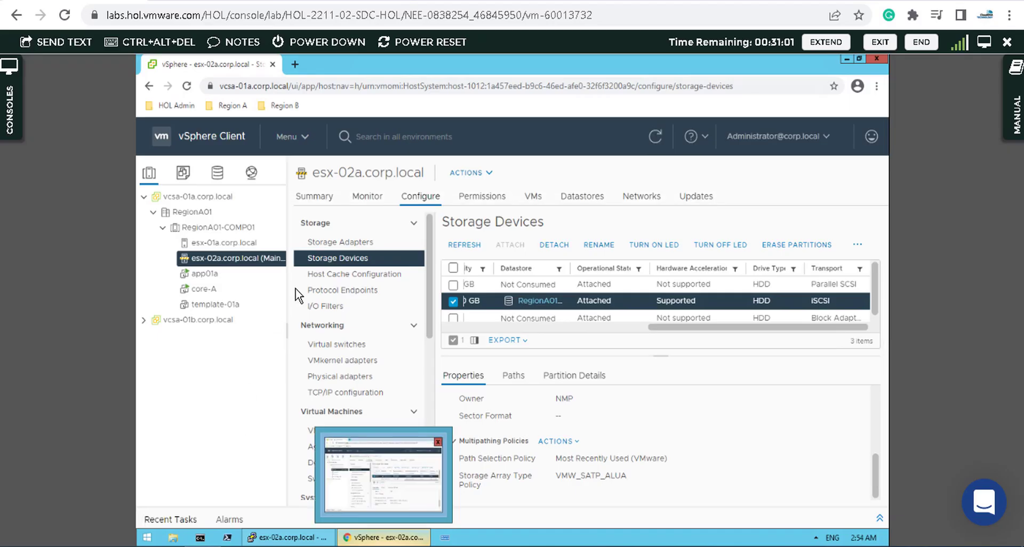
pyautogui.click(980, 44)
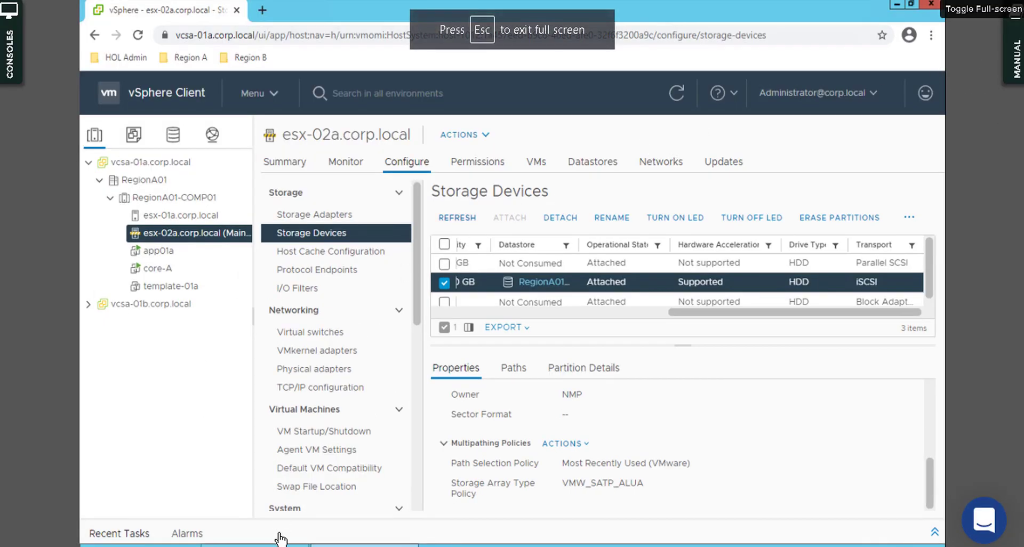
pyautogui.moveTo(248, 546)
pyautogui.click(291, 528)
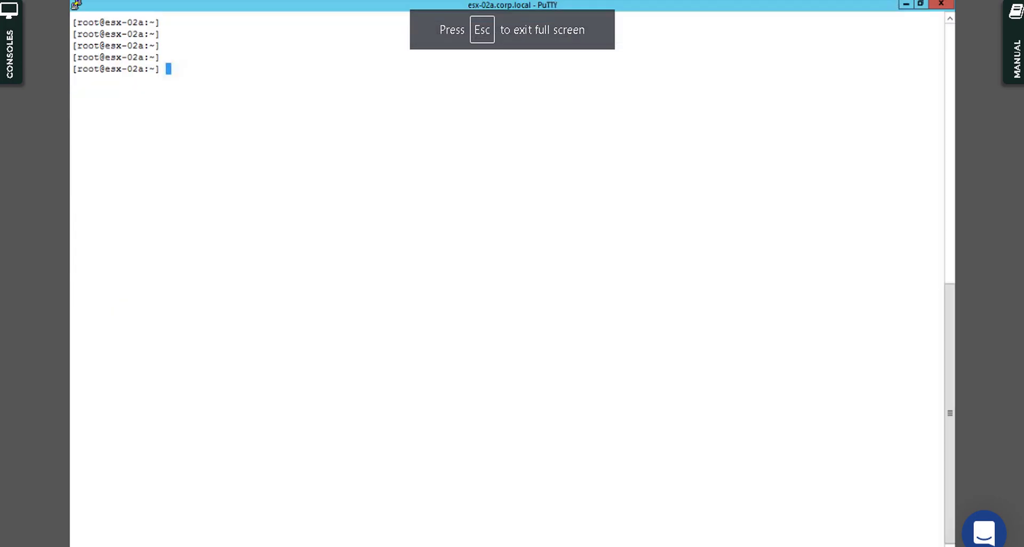
pyautogui.write('esxcli s')
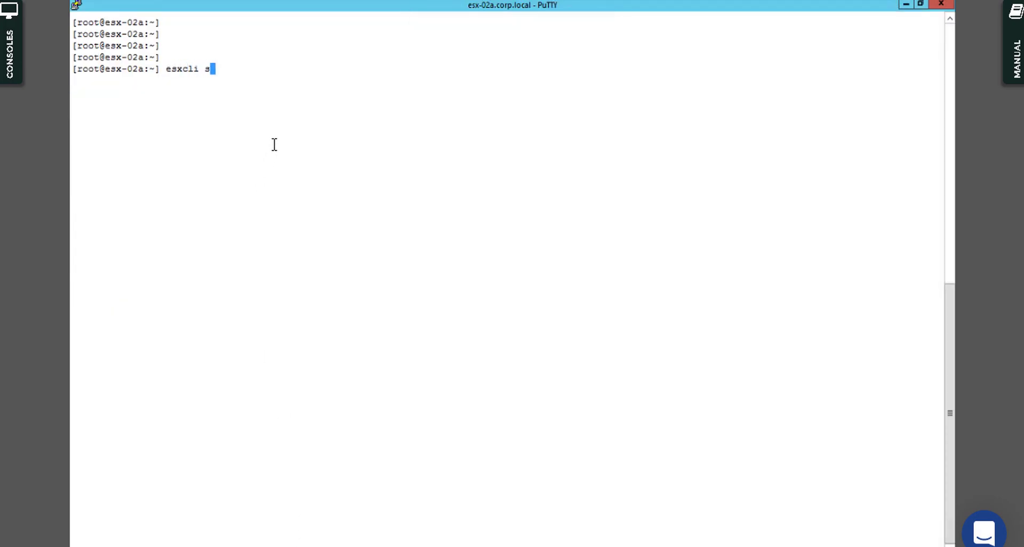
pyautogui.write('torage nmp')
pyautogui.press('Return')
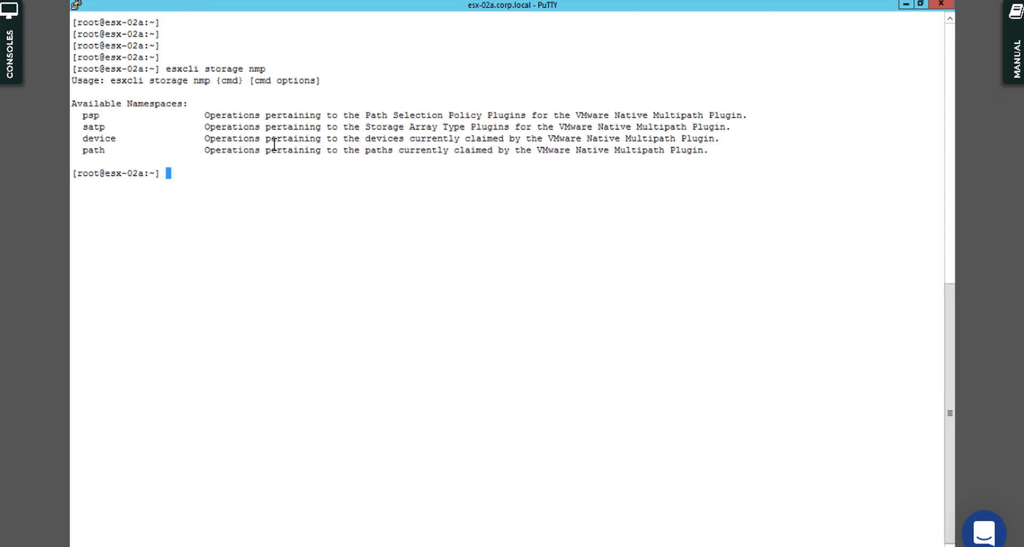
# Step: Run esxcli storage nmp satp, then satp rule add to read its usage
pyautogui.press('Up')
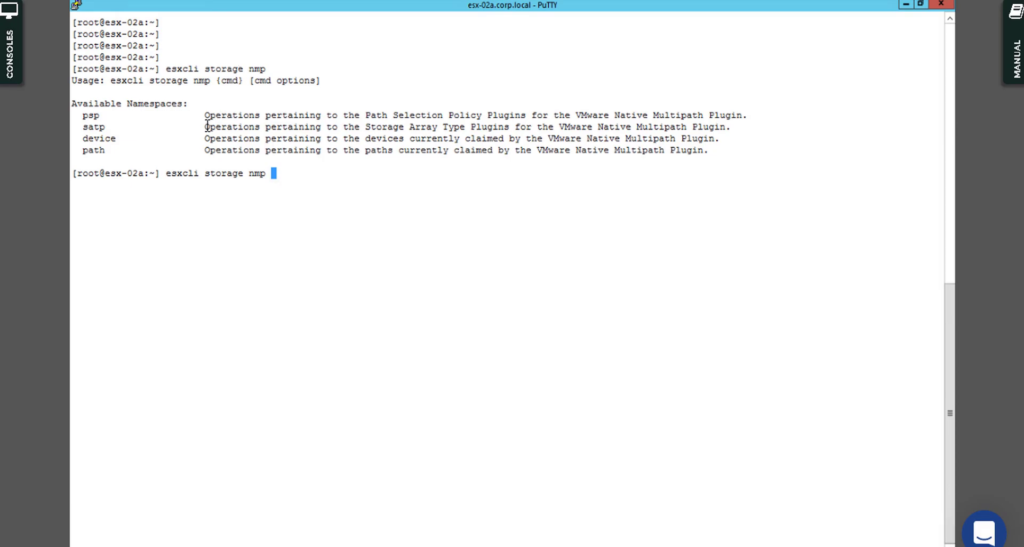
pyautogui.moveTo(205, 126); pyautogui.dragTo(741, 127)
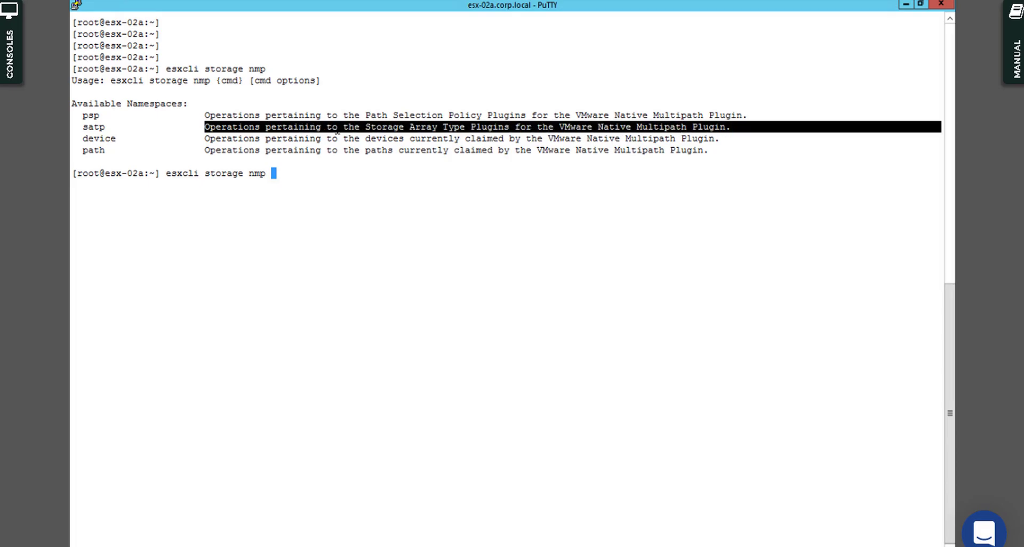
pyautogui.click(320, 190)
pyautogui.write('satp')
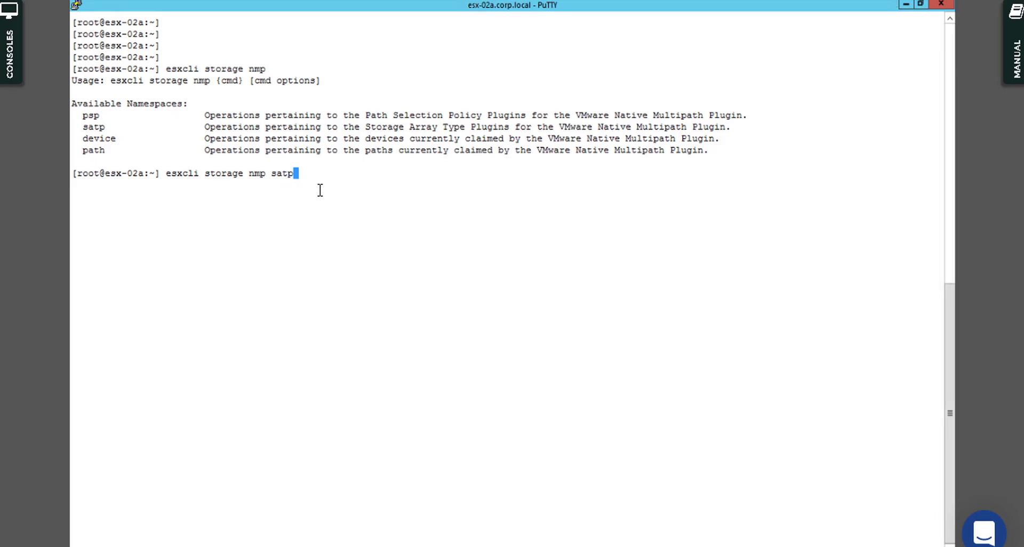
pyautogui.press('Return')
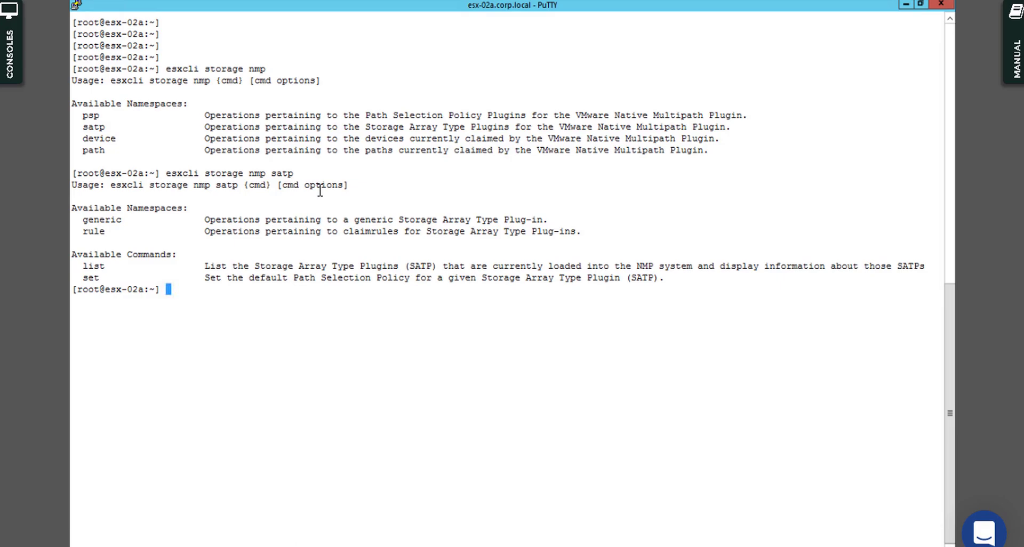
pyautogui.press('Up')
pyautogui.write('rule add')
pyautogui.press('Return')
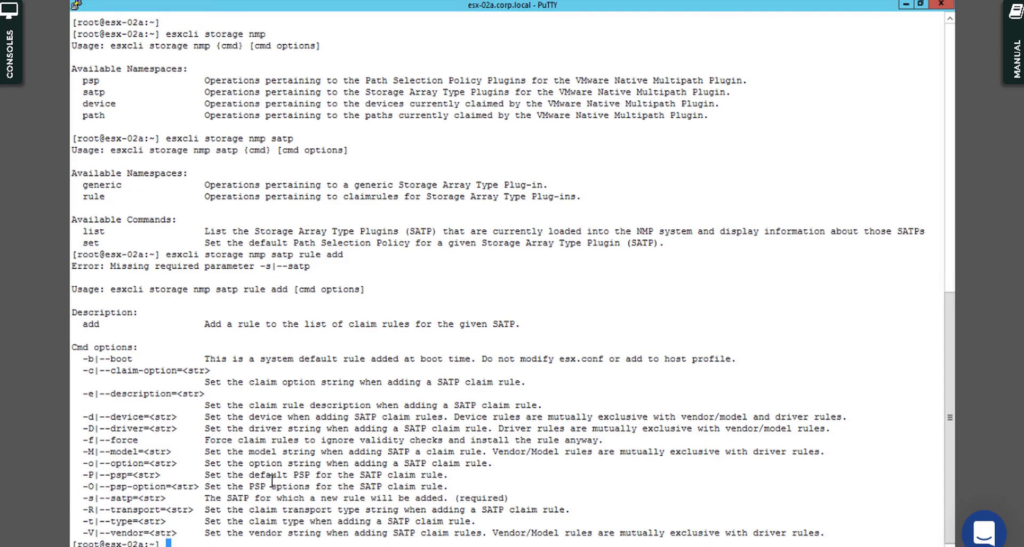
# Step: Clear the screen, rerun esxcli storage nmp satp rule add, and start the command with --satp=
pyautogui.hotkey('ctrl', 'l')
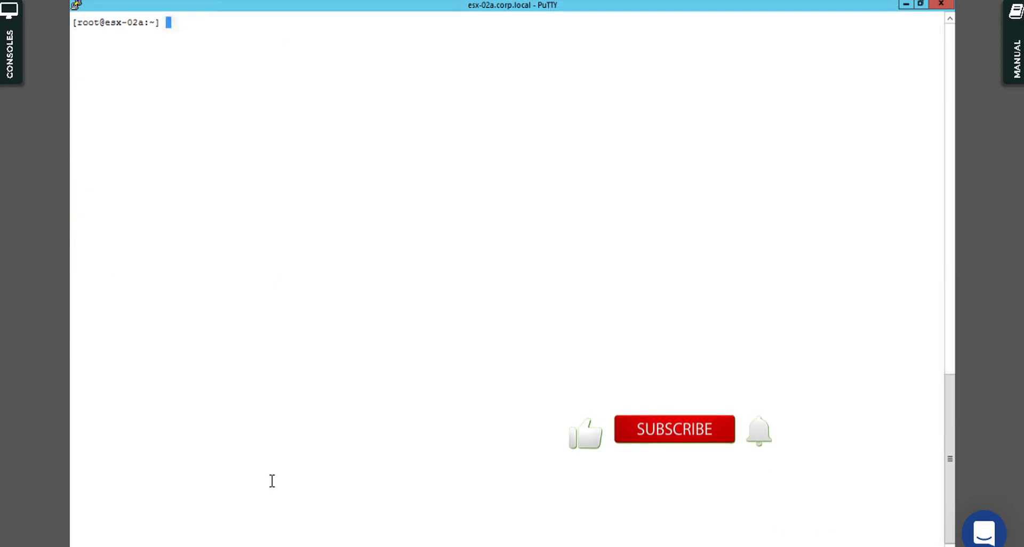
pyautogui.write('esxcli storage nmp satp rule add')
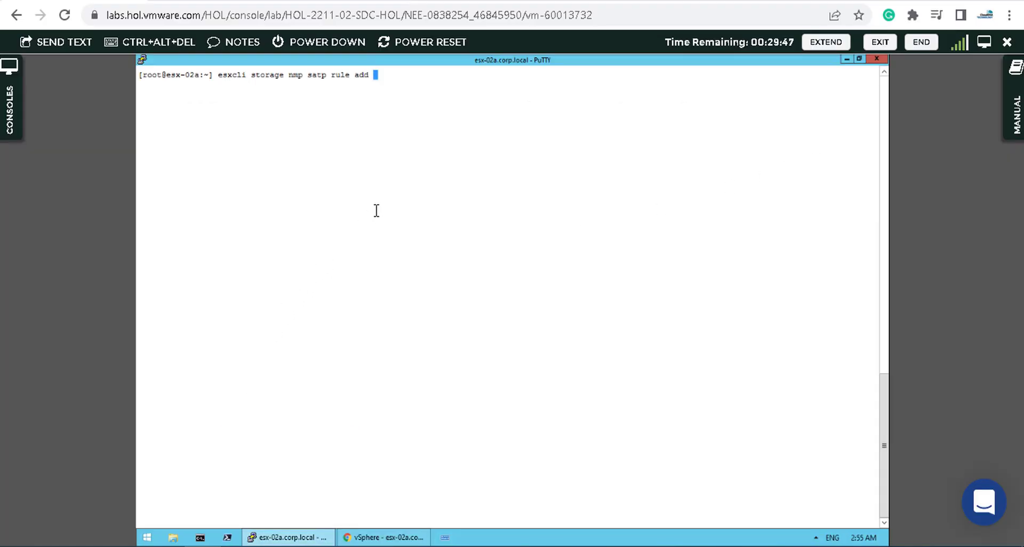
pyautogui.press('Return')
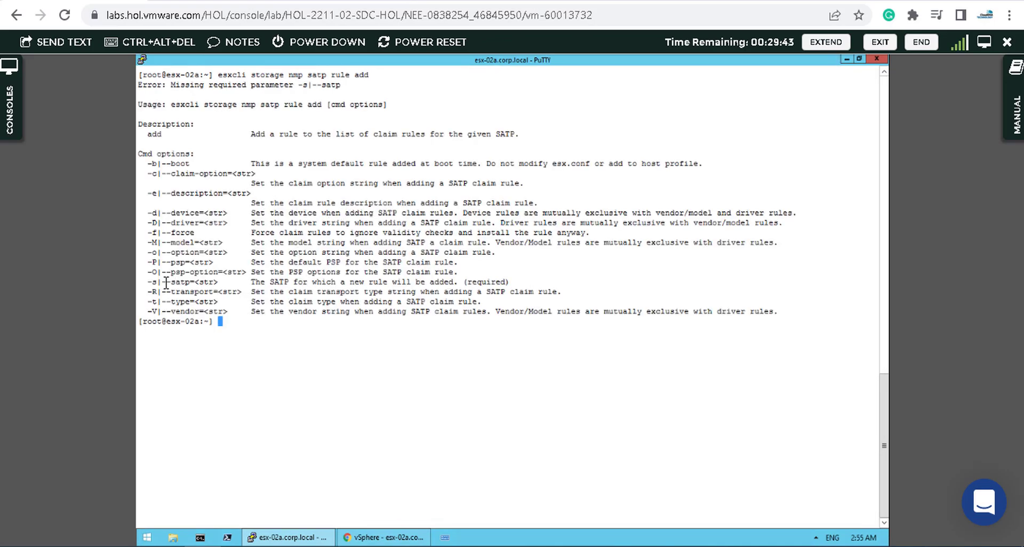
pyautogui.moveTo(177, 282); pyautogui.dragTo(510, 285)
pyautogui.click(462, 338)
pyautogui.press('Up')
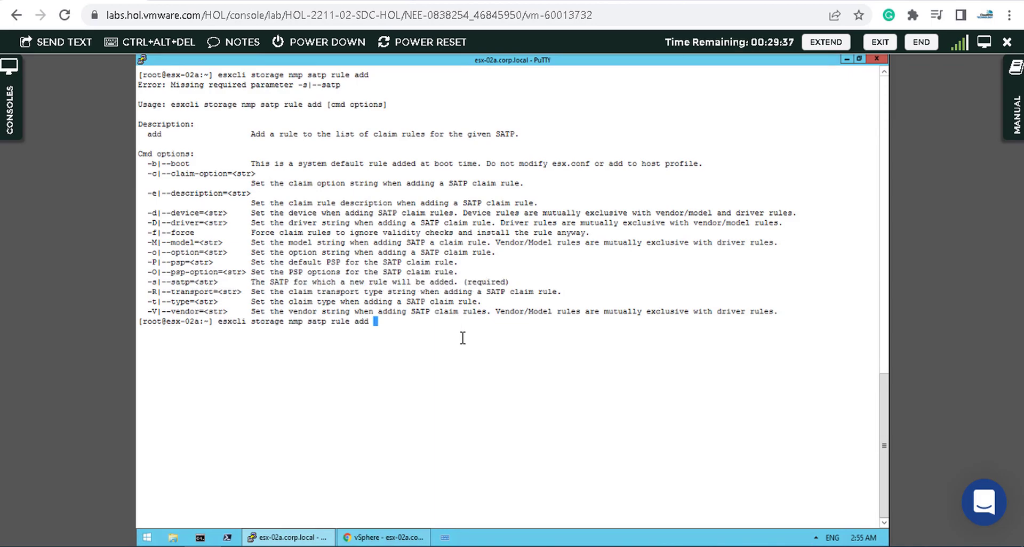
pyautogui.write('--satp=')
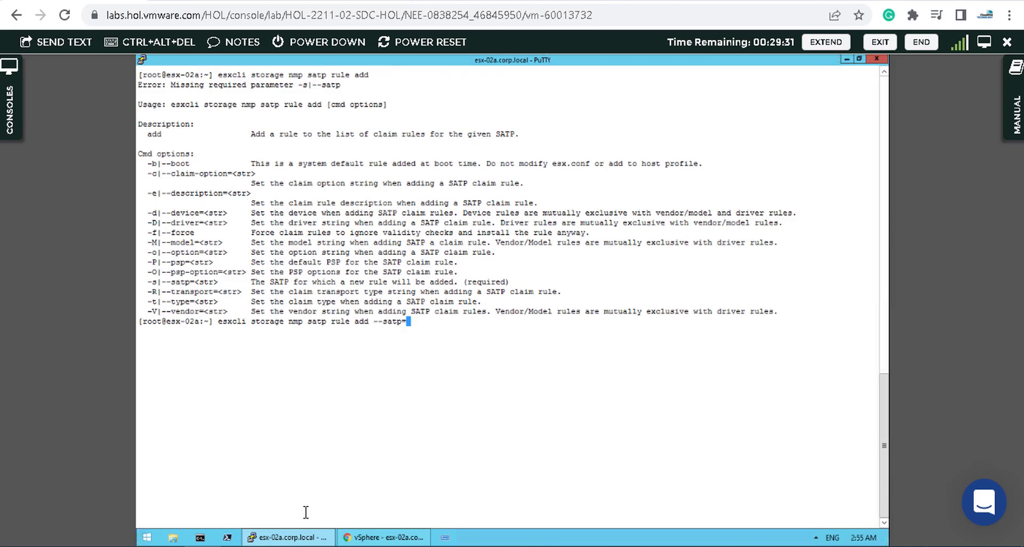
# Step: Check the command template in the notes, then bring vSphere Client forward
pyautogui.click(275, 546)
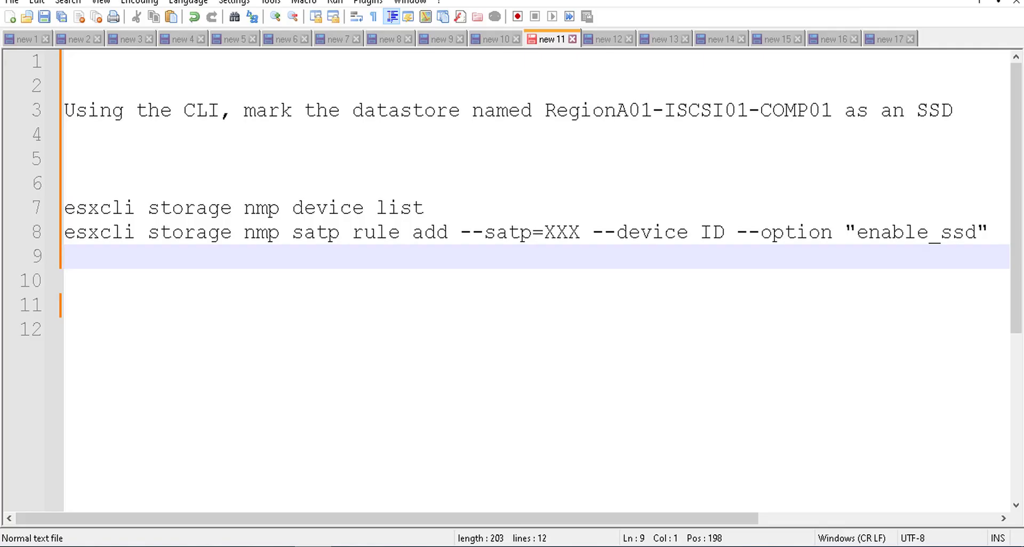
pyautogui.click(234, 546)
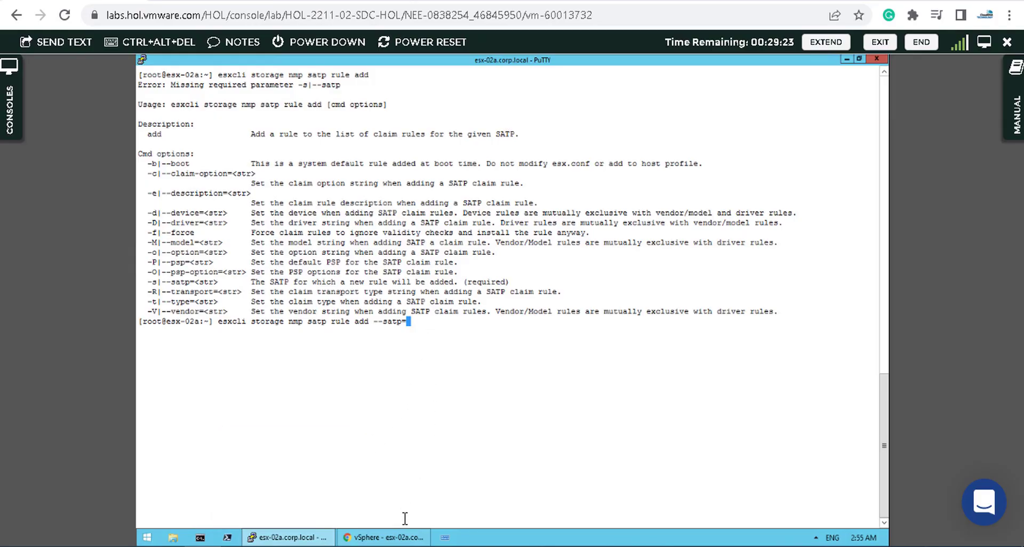
pyautogui.click(406, 538)
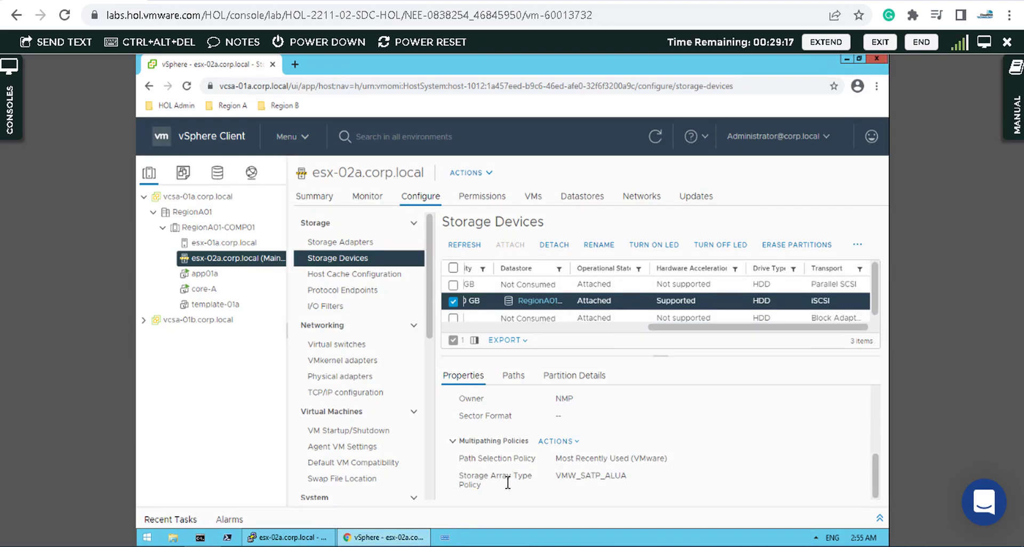
# Step: Copy VMW_SATP_ALUA from the device's Storage Array Type Policy and paste it after --satp=
pyautogui.moveTo(555, 475); pyautogui.dragTo(627, 474)
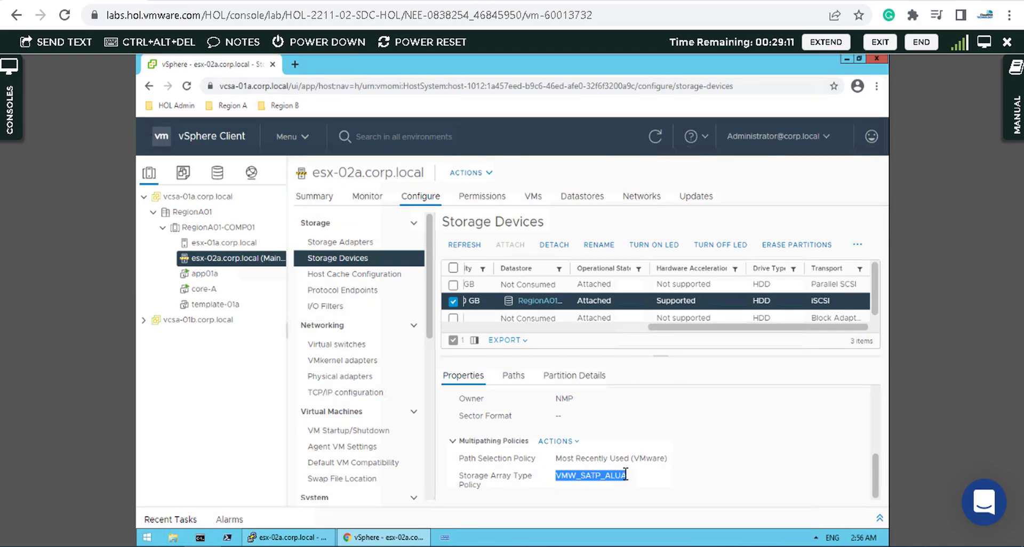
pyautogui.rightClick(625, 474)
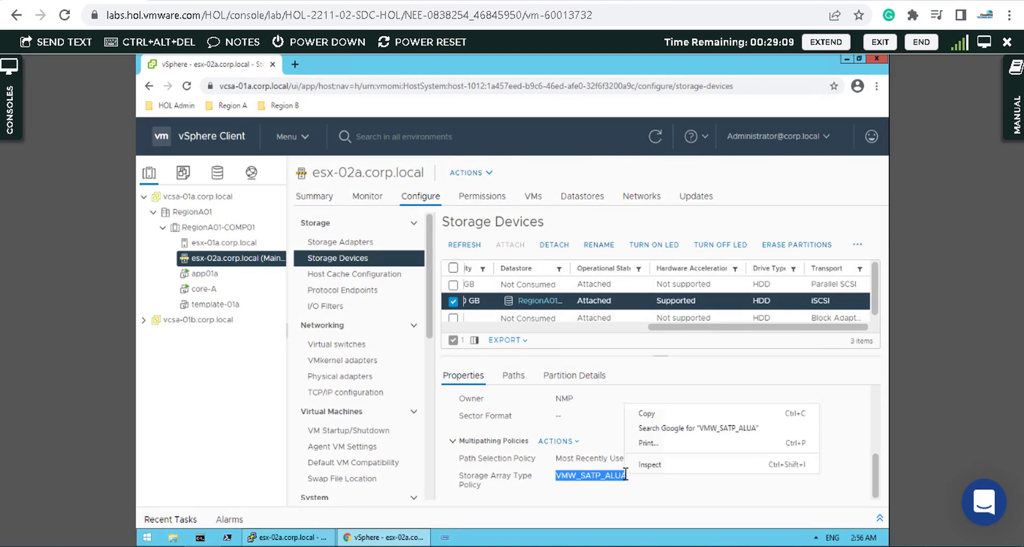
pyautogui.click(648, 414)
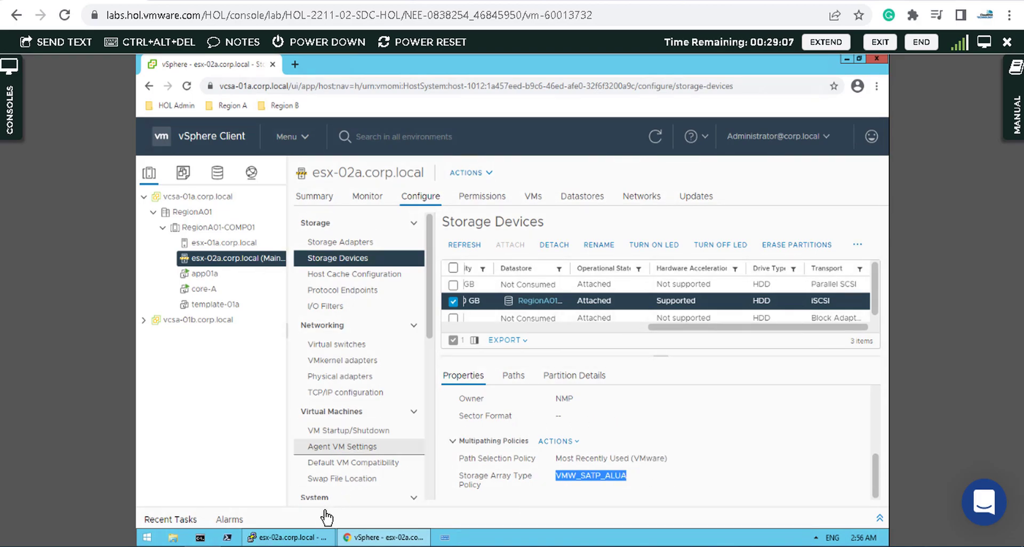
pyautogui.click(307, 540)
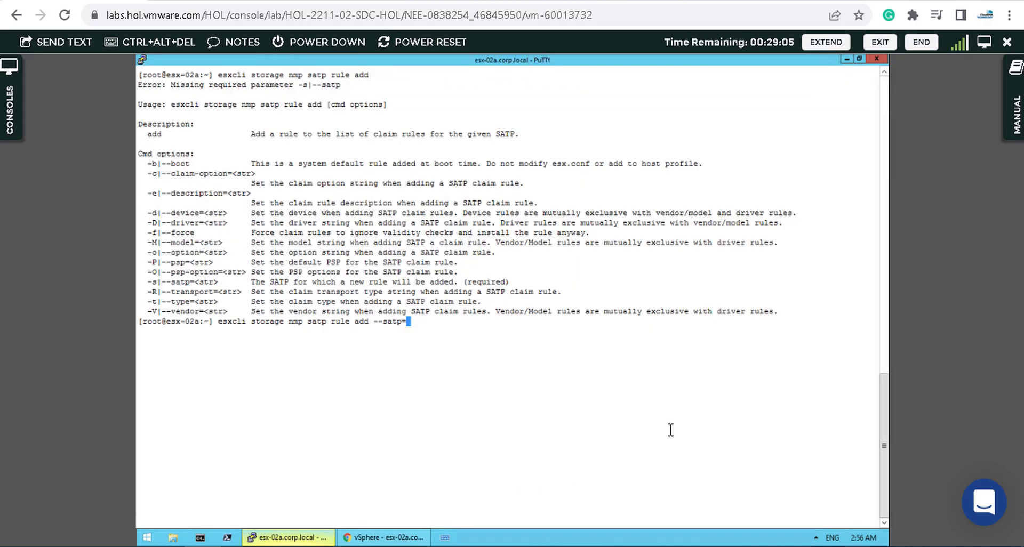
pyautogui.rightClick(567, 370)
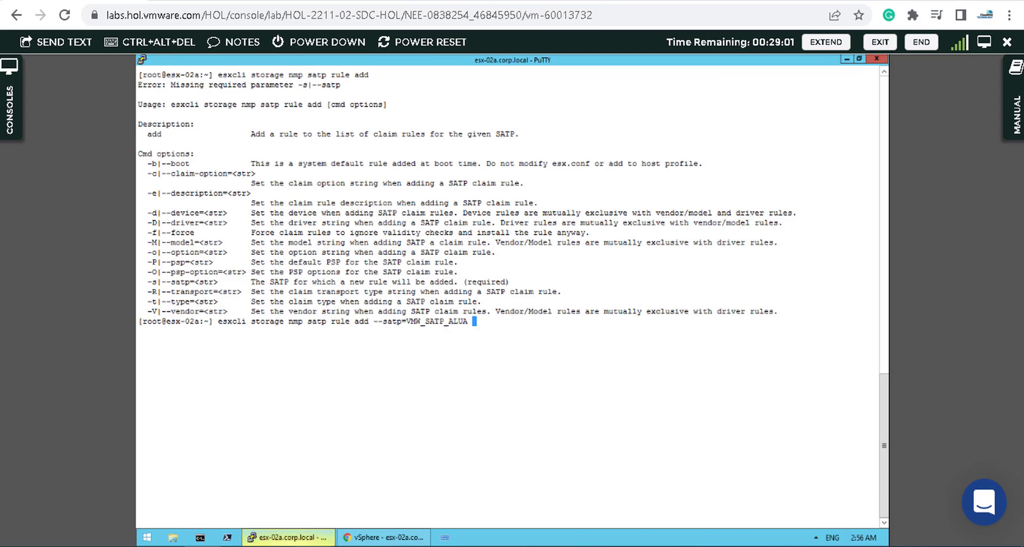
pyautogui.moveTo(320, 537)
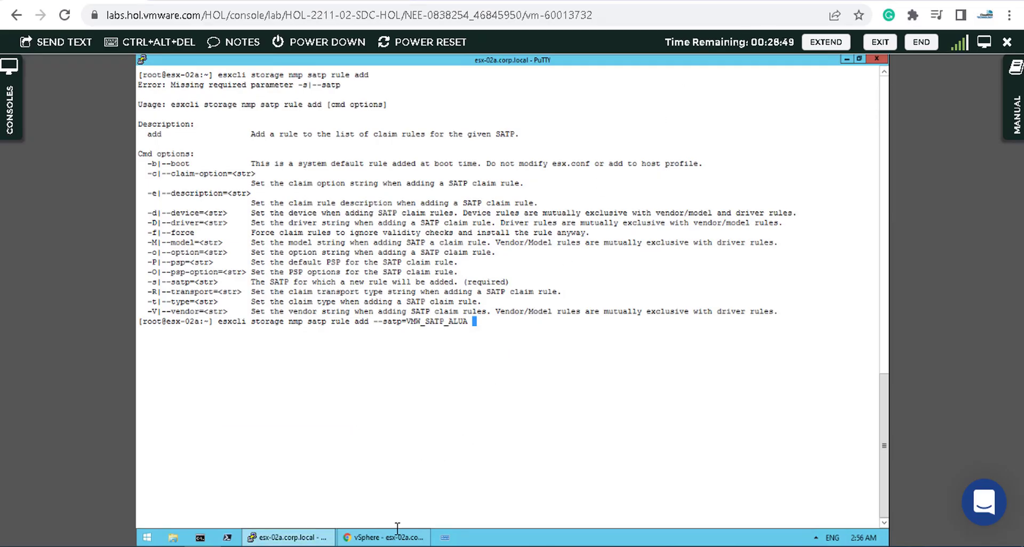
# Step: Copy the iSCSI disk's Identifier value from its vSphere properties
pyautogui.click(414, 514)
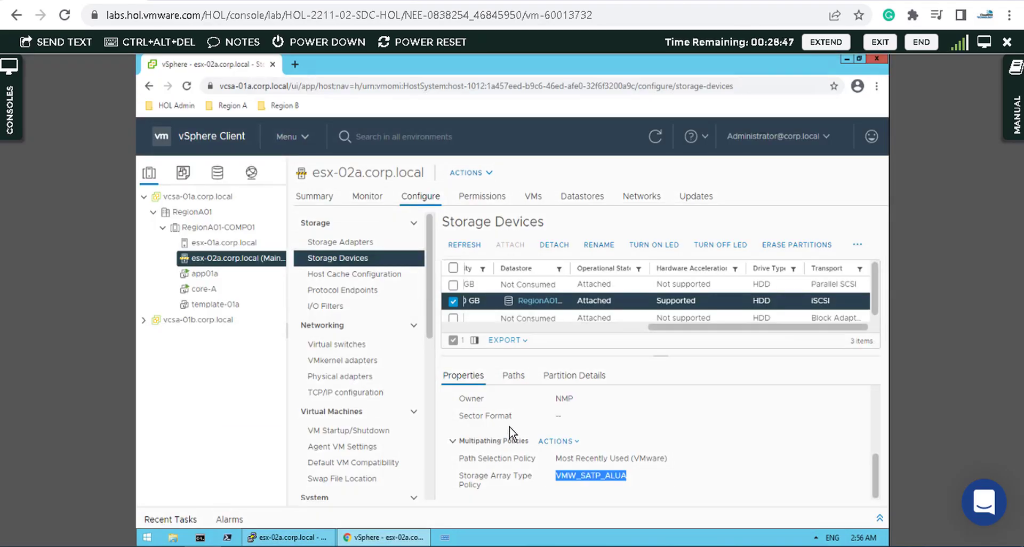
pyautogui.moveTo(875, 463); pyautogui.dragTo(779, 411)
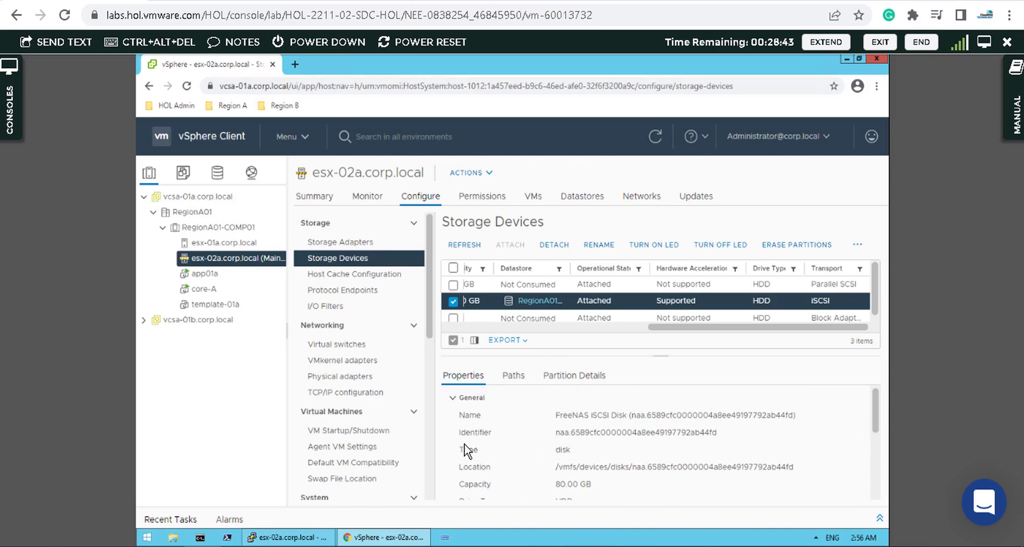
pyautogui.moveTo(557, 432); pyautogui.dragTo(723, 438)
pyautogui.rightClick(723, 438)
pyautogui.click(723, 438)
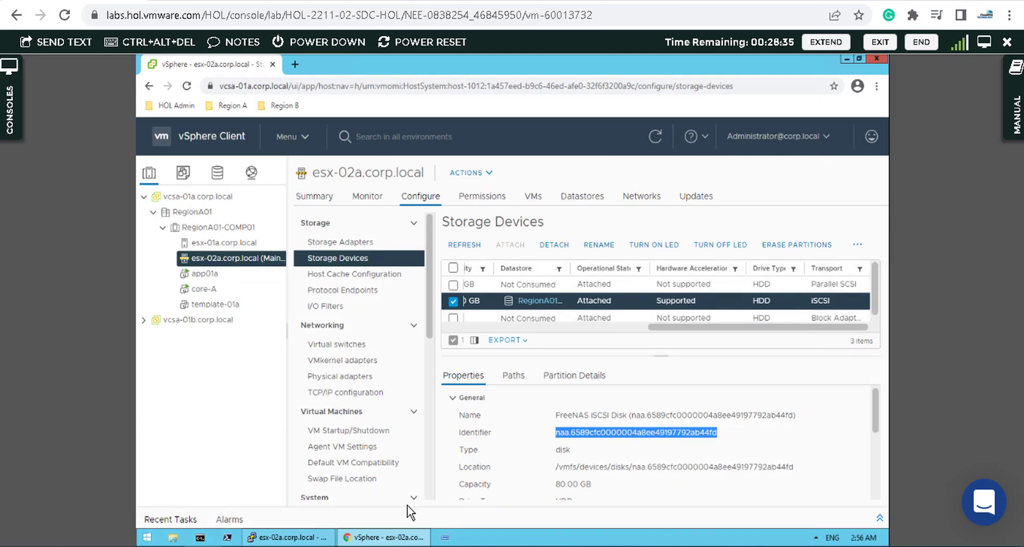
# Step: Append --device naa.6589cfc0000004a8ee49197792ab44fd to the satp rule command in PuTTY
pyautogui.moveTo(288, 538)
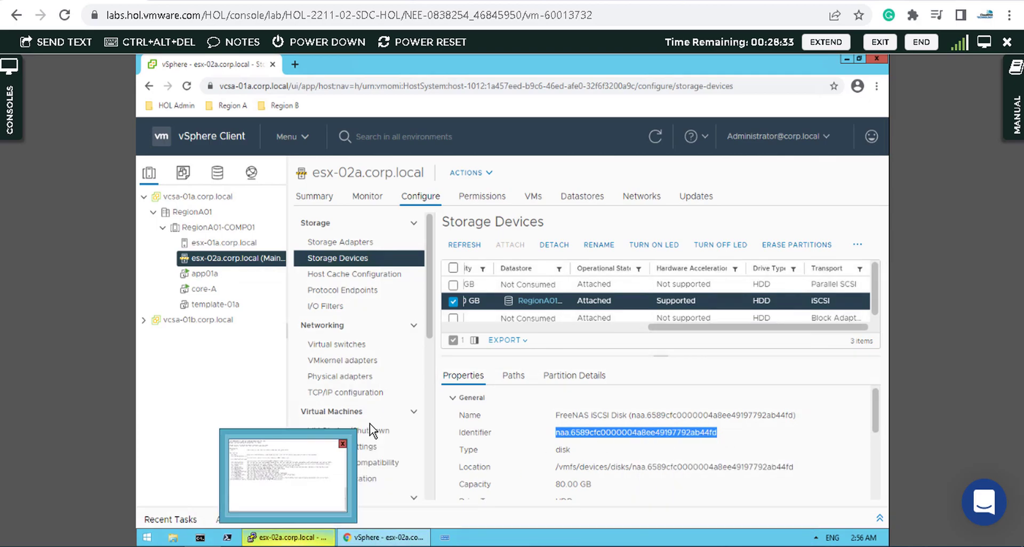
pyautogui.click(346, 467)
pyautogui.click(984, 41)
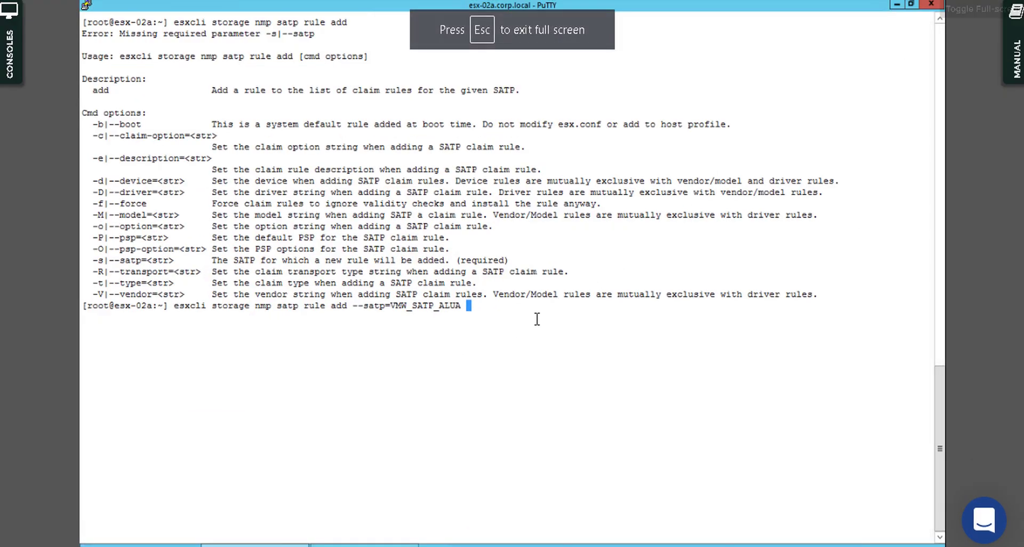
pyautogui.write('--deice')
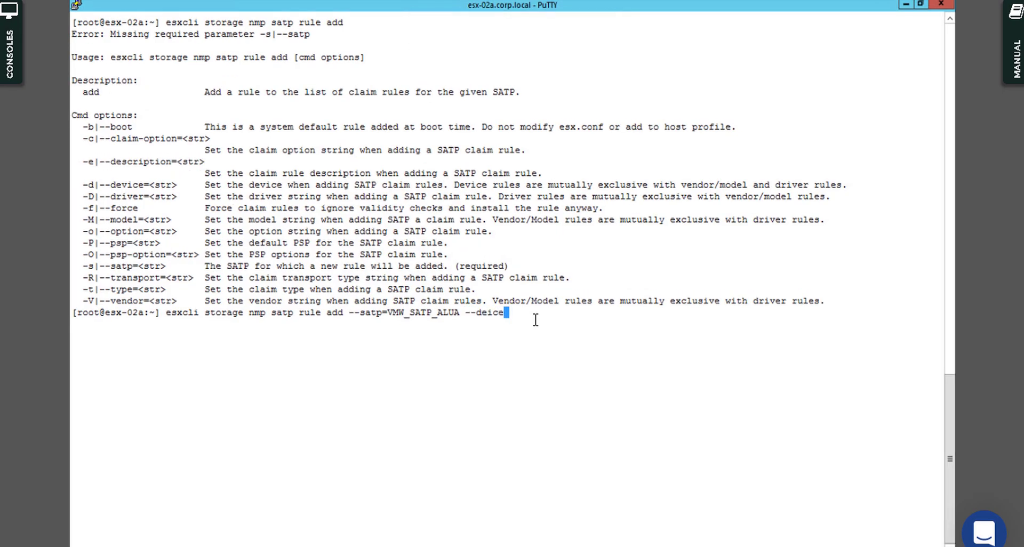
pyautogui.press('BackSpace')
pyautogui.press('BackSpace')
pyautogui.press('BackSpace')
pyautogui.press('BackSpace')
pyautogui.press('BackSpace')
pyautogui.press('BackSpace')
pyautogui.write('device')
pyautogui.rightClick(535, 320)
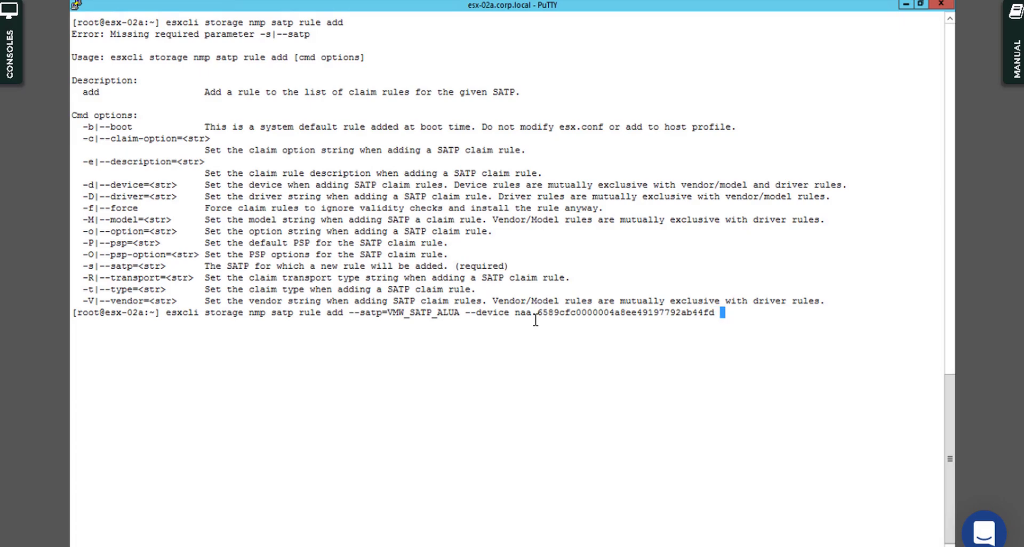
pyautogui.press('F11')
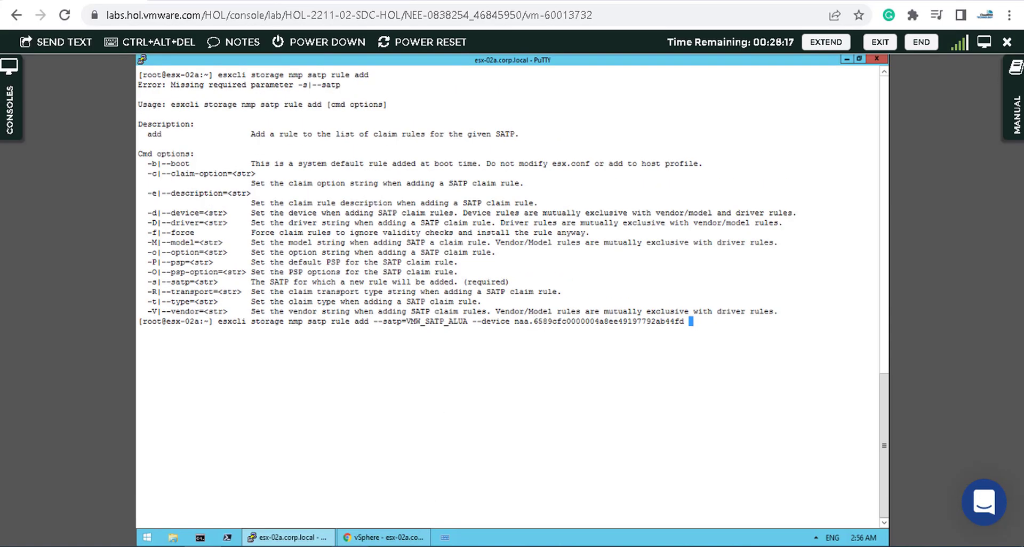
# Step: Finish the command with --option "enable_ssd", fixing the typo, and run it
pyautogui.click(324, 546)
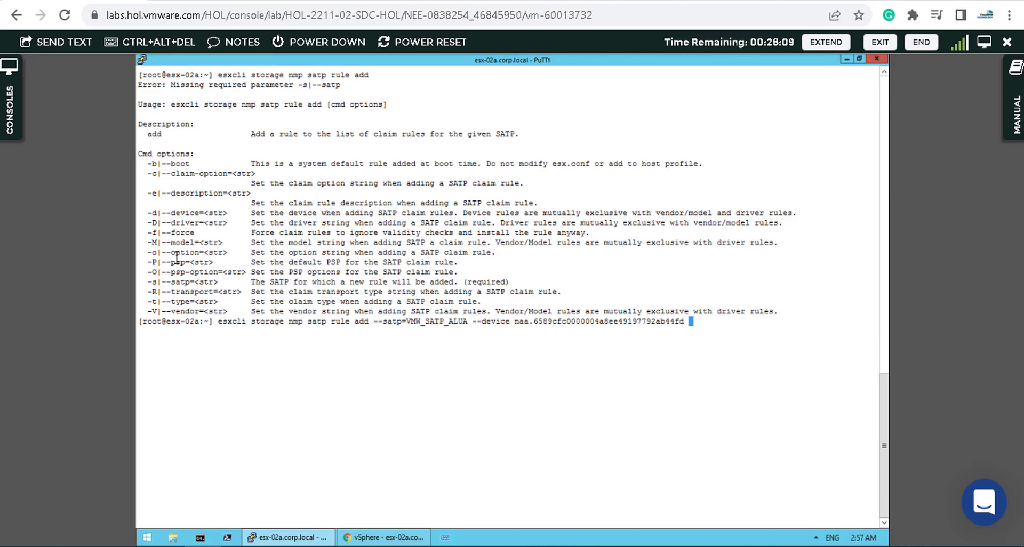
pyautogui.moveTo(143, 252); pyautogui.dragTo(493, 256)
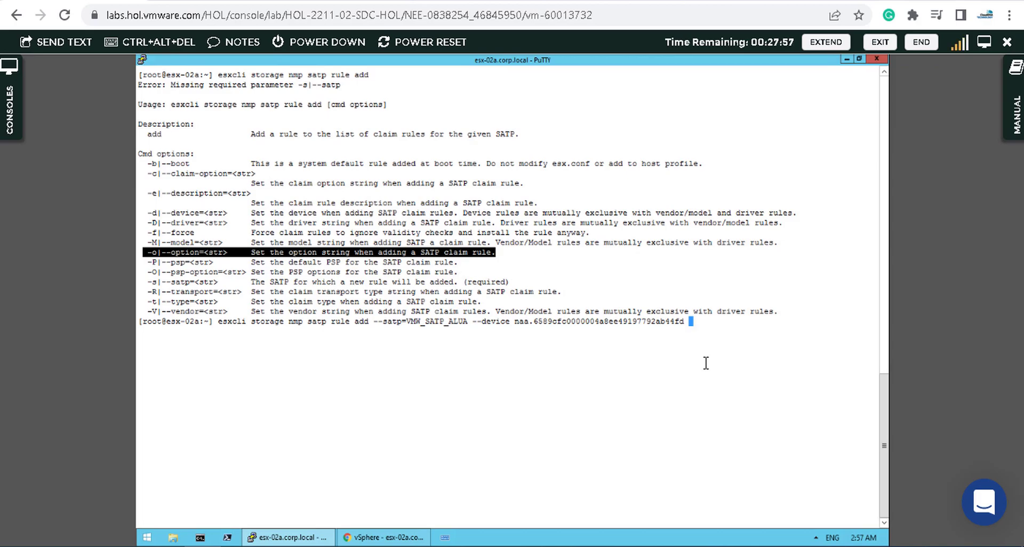
pyautogui.write('--option "enab')
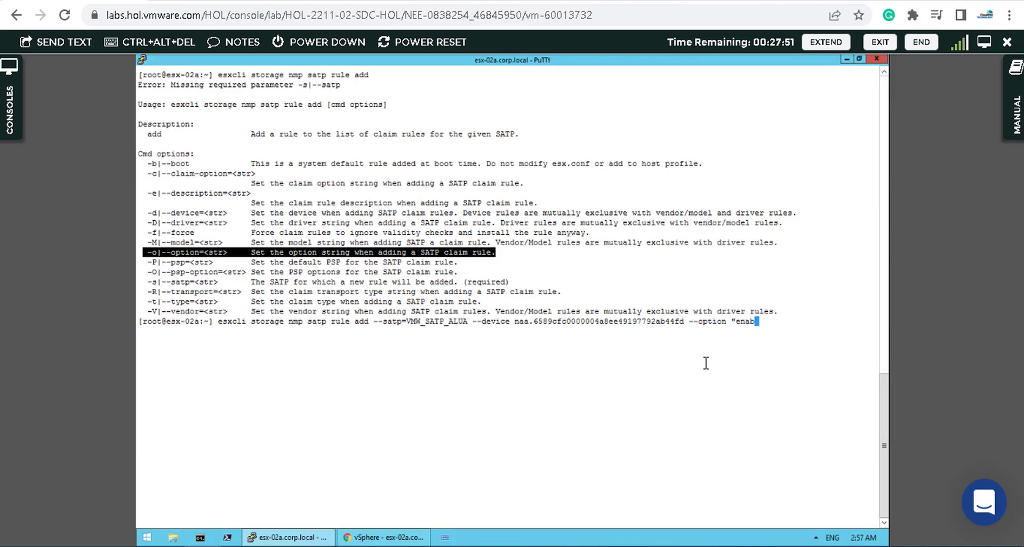
pyautogui.write('le_-ssd"')
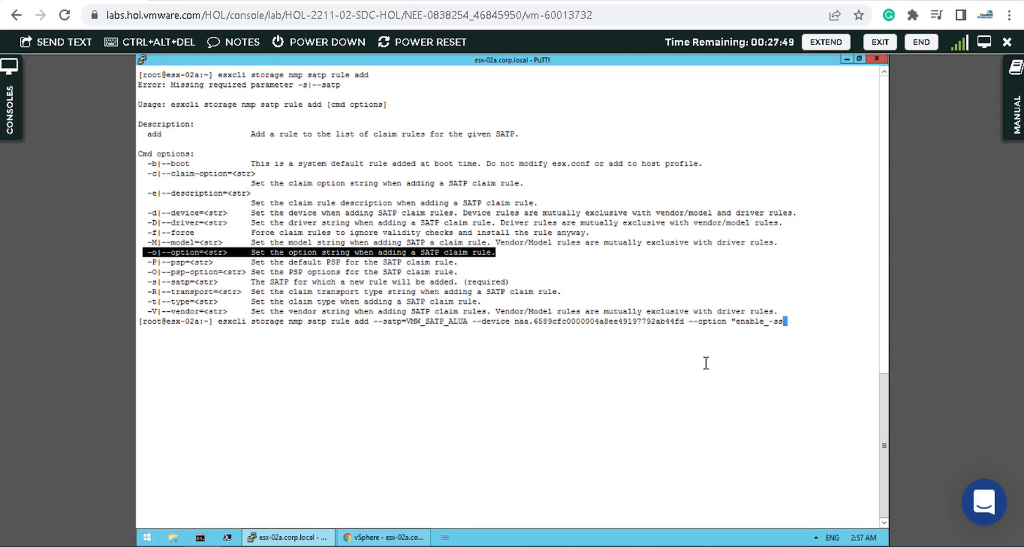
pyautogui.press('Left')
pyautogui.press('Left')
pyautogui.press('Right')
pyautogui.press('BackSpace')
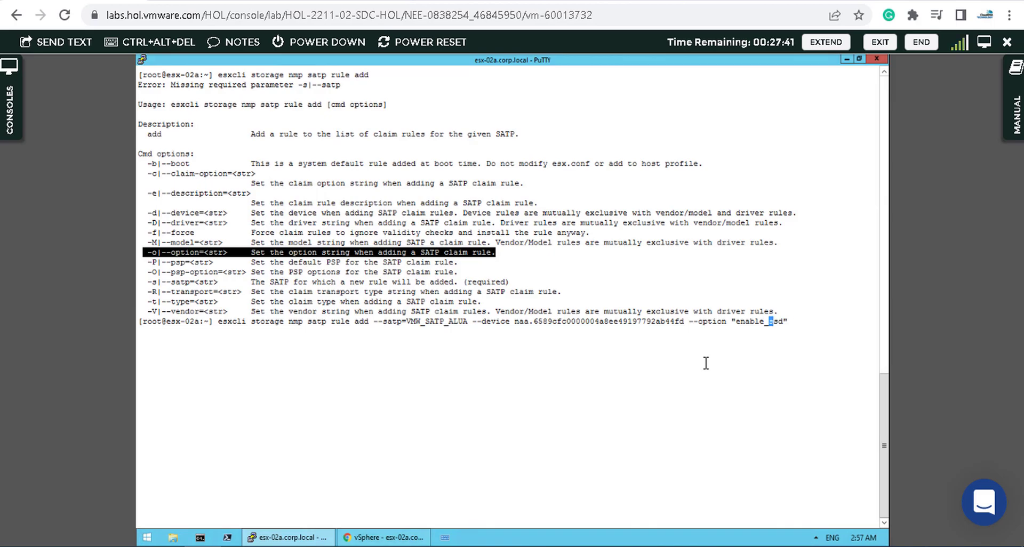
pyautogui.press('Return')
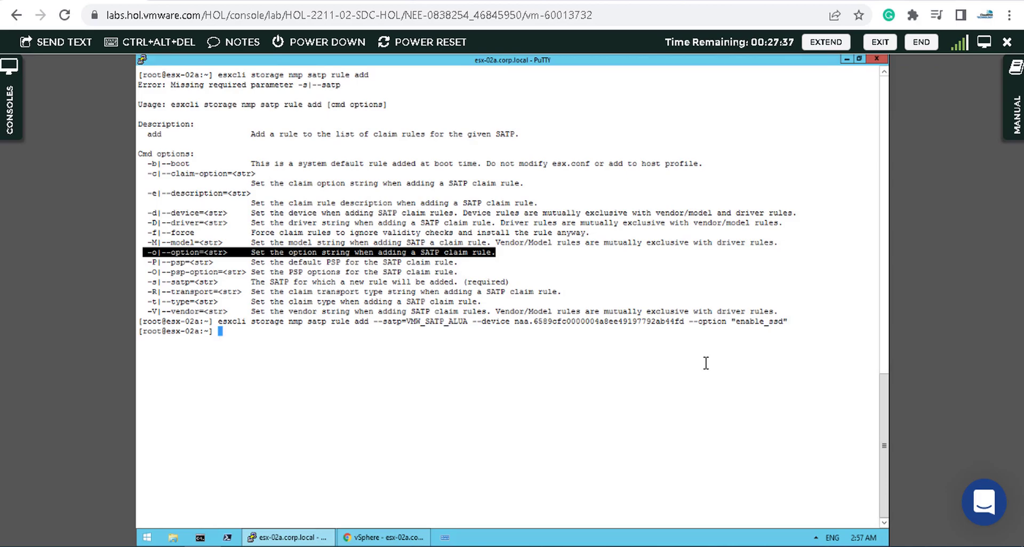
pyautogui.press('Return')
pyautogui.press('Return')
pyautogui.press('Return')
pyautogui.press('Return')
pyautogui.press('Return')
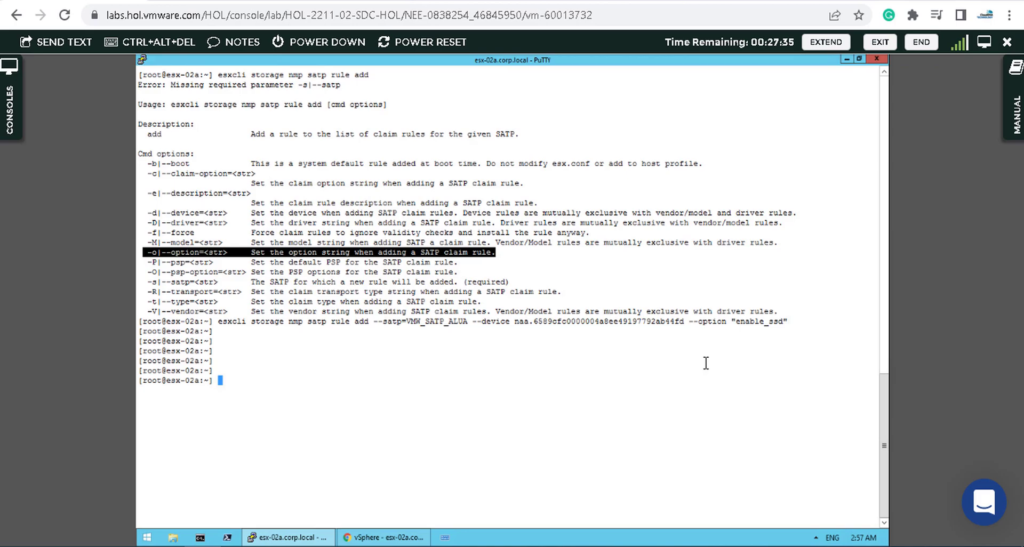
# Step: Run reboot on esx-02a and dismiss PuTTY's closed-connection error
pyautogui.click(685, 363)
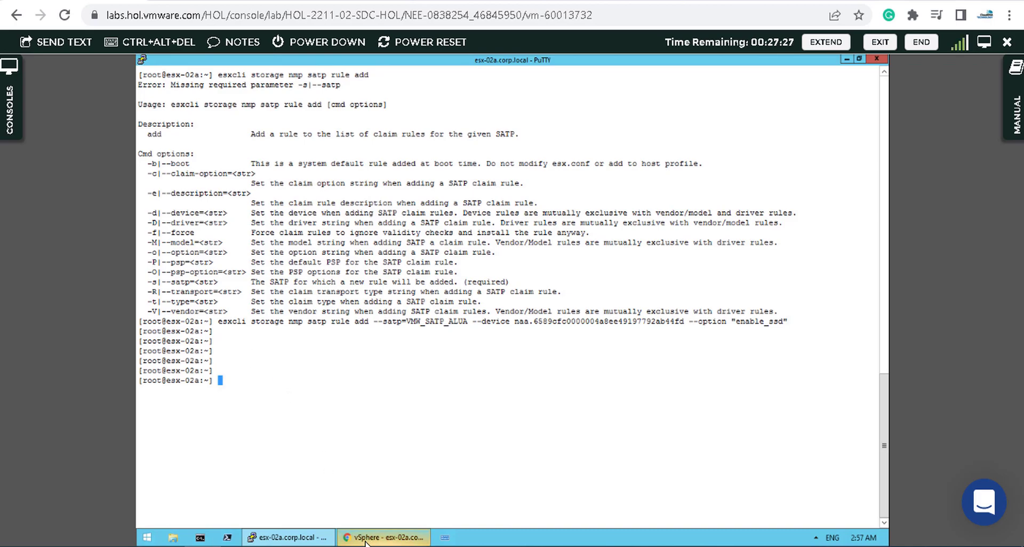
pyautogui.moveTo(330, 537)
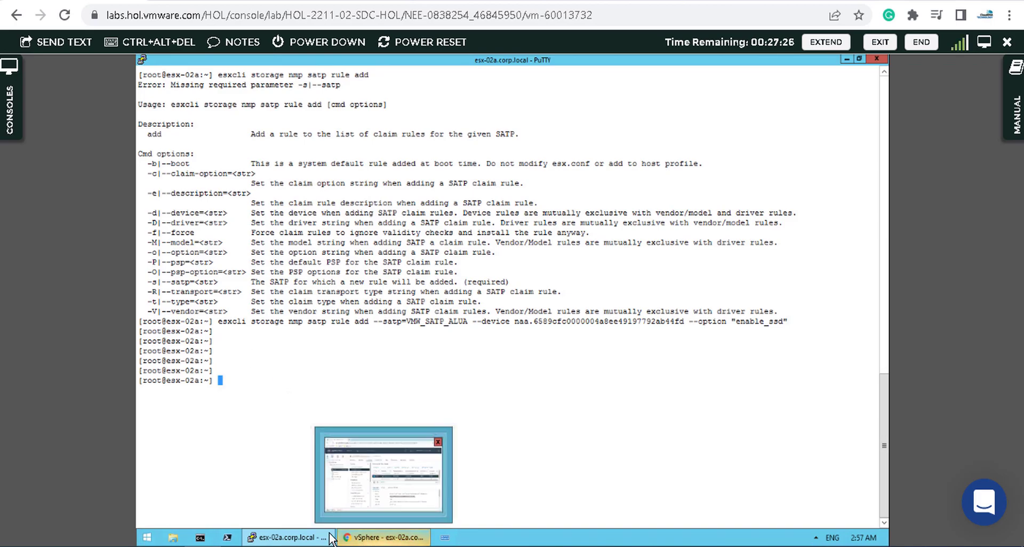
pyautogui.click(366, 537)
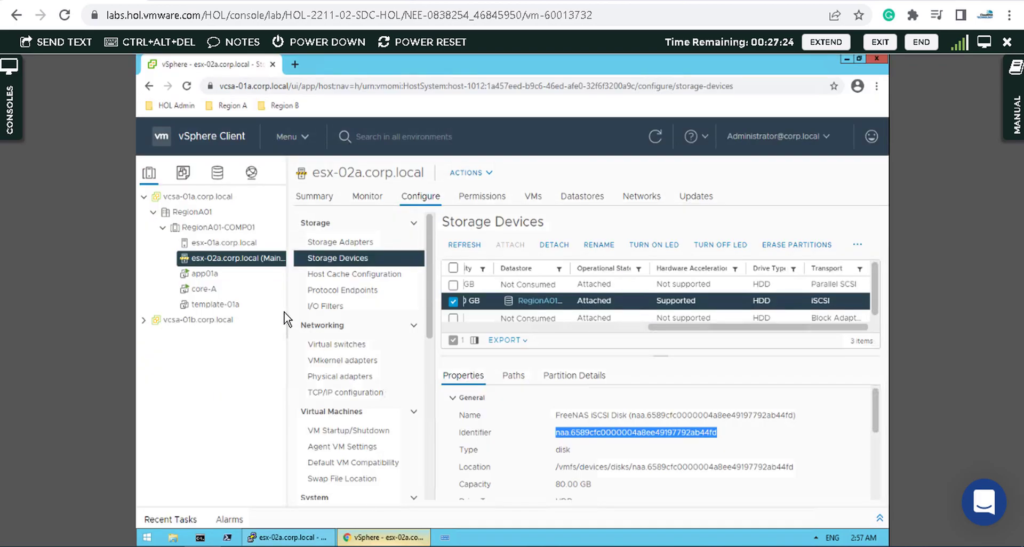
pyautogui.click(297, 537)
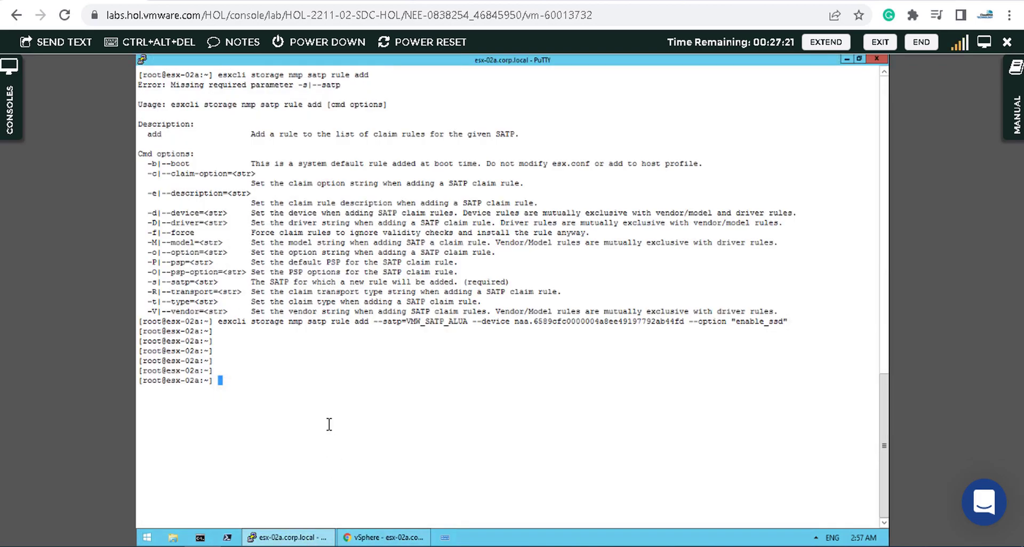
pyautogui.write('reboot')
pyautogui.press('Return')
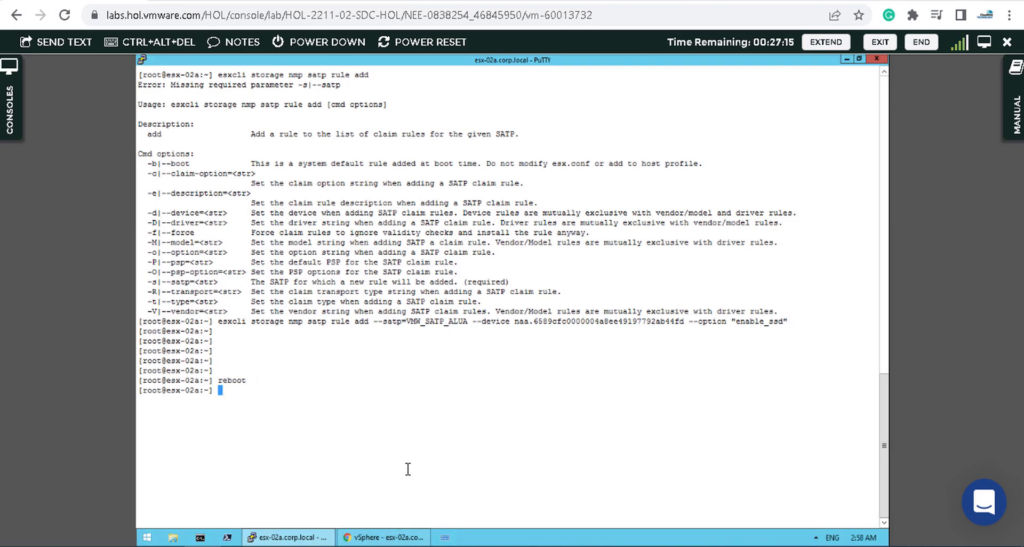
pyautogui.press('Return')
pyautogui.press('Return')
pyautogui.press('Return')
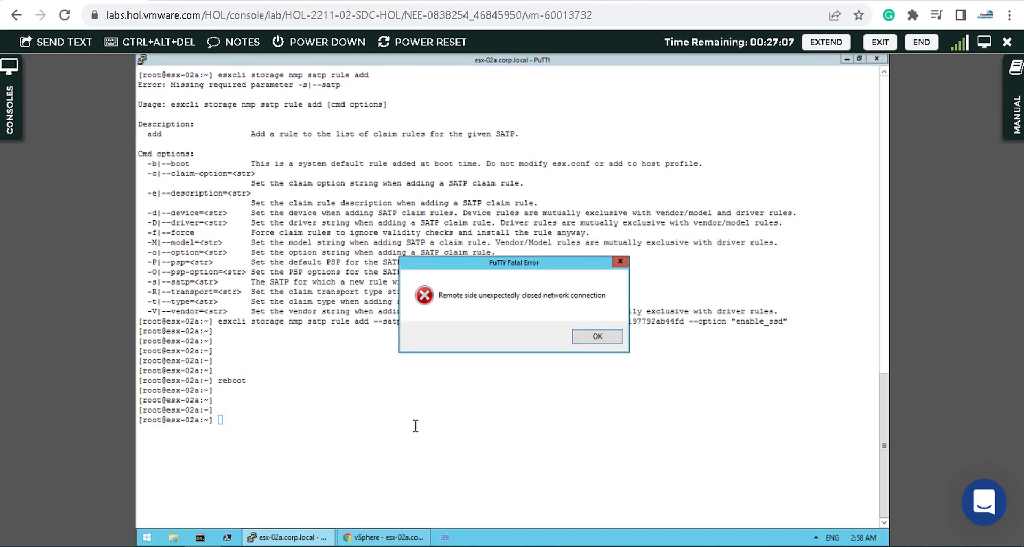
pyautogui.click(592, 336)
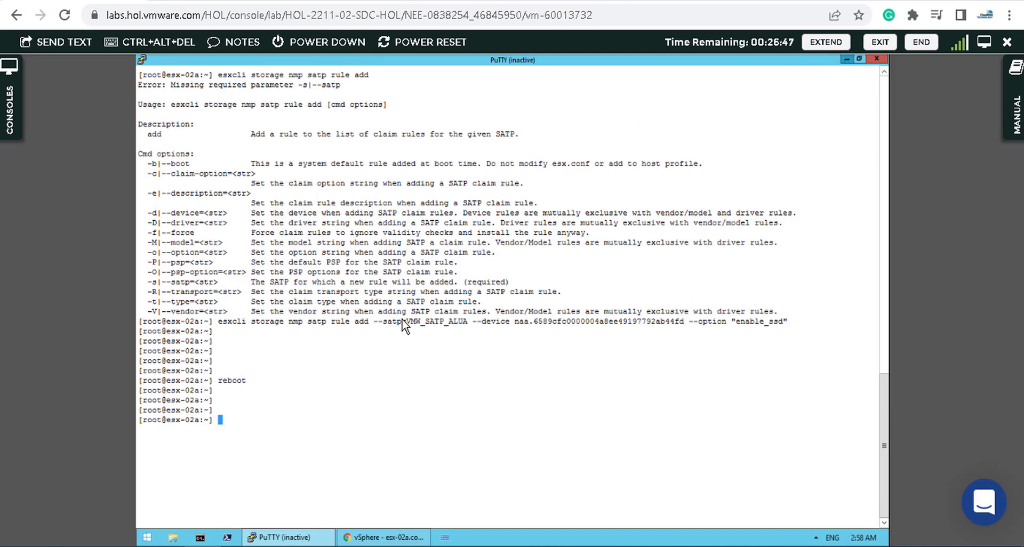
# Step: Return to vSphere Storage Devices and widen the inventory so esx-02a (Maintenance Mode) shows fully
pyautogui.hotkey('alt', 'Tab')
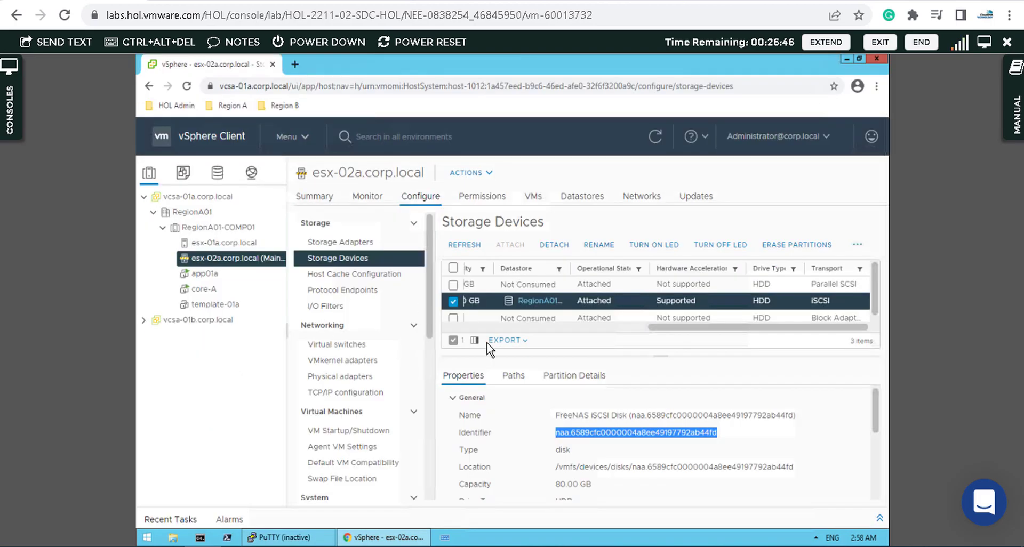
pyautogui.click(668, 429)
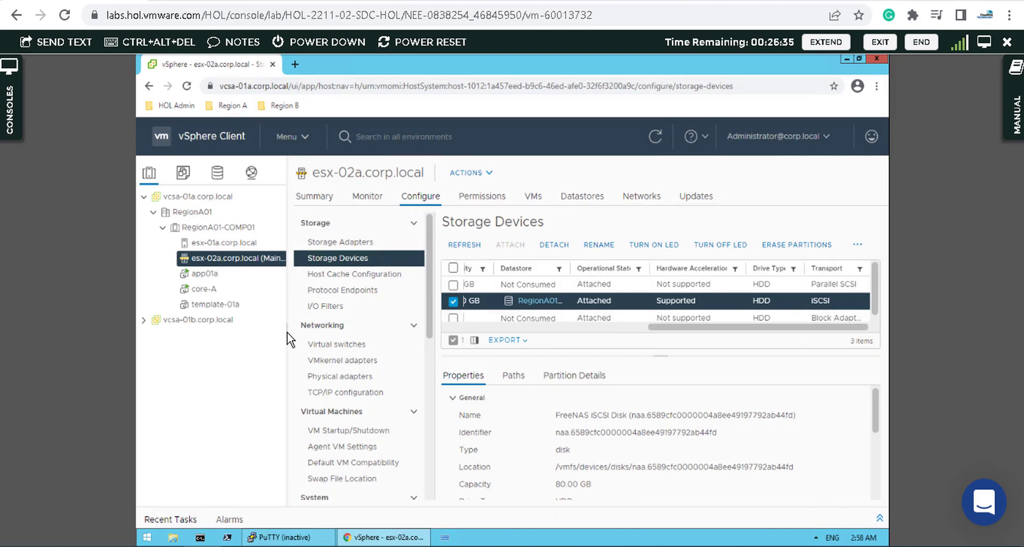
pyautogui.moveTo(287, 333); pyautogui.dragTo(337, 337)
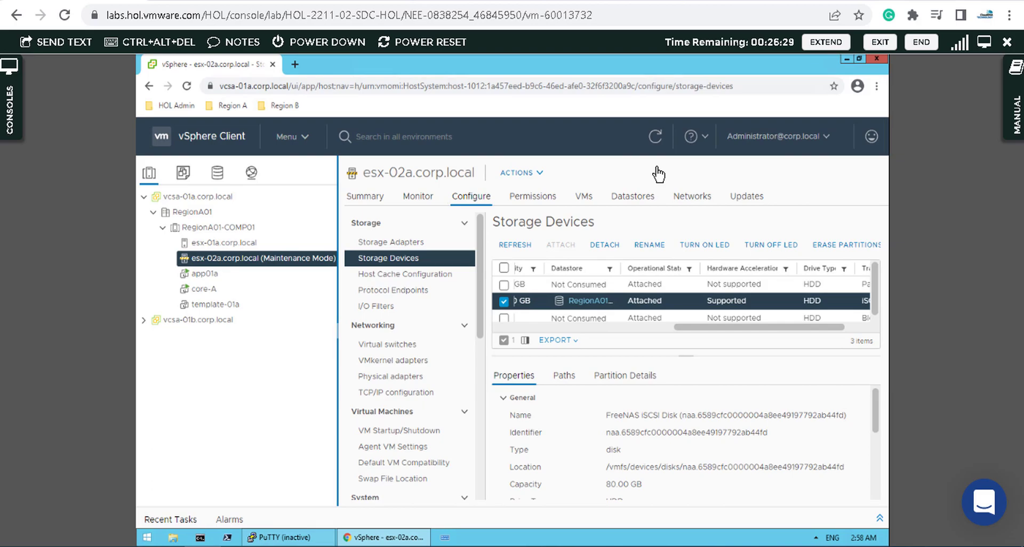
# Step: Refresh esx-02a's storage devices, confirm the FreeNAS iSCSI Disk shows Drive Type Flash, then return to PuTTY
pyautogui.click(656, 138)
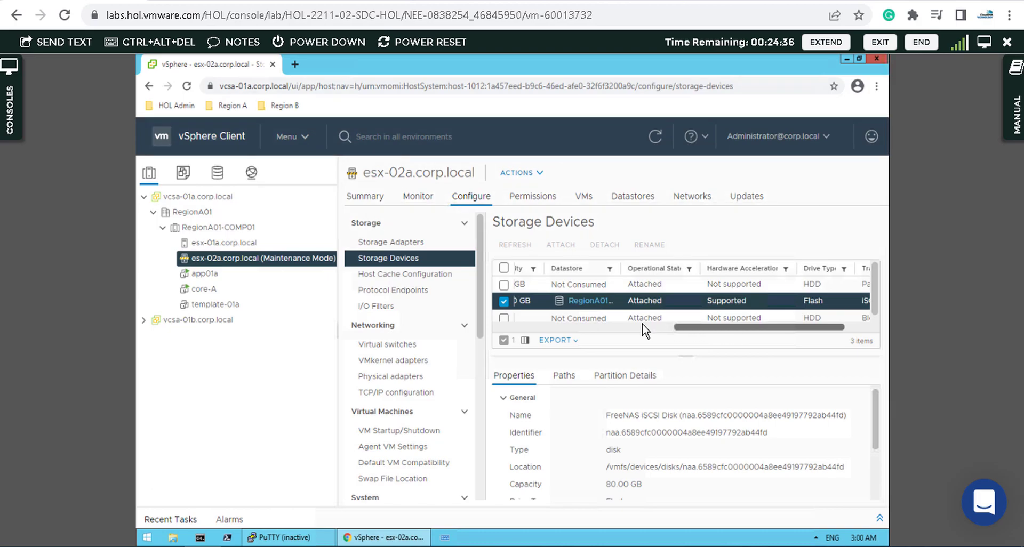
pyautogui.hscroll(-5, 644, 324)
pyautogui.click(291, 538)
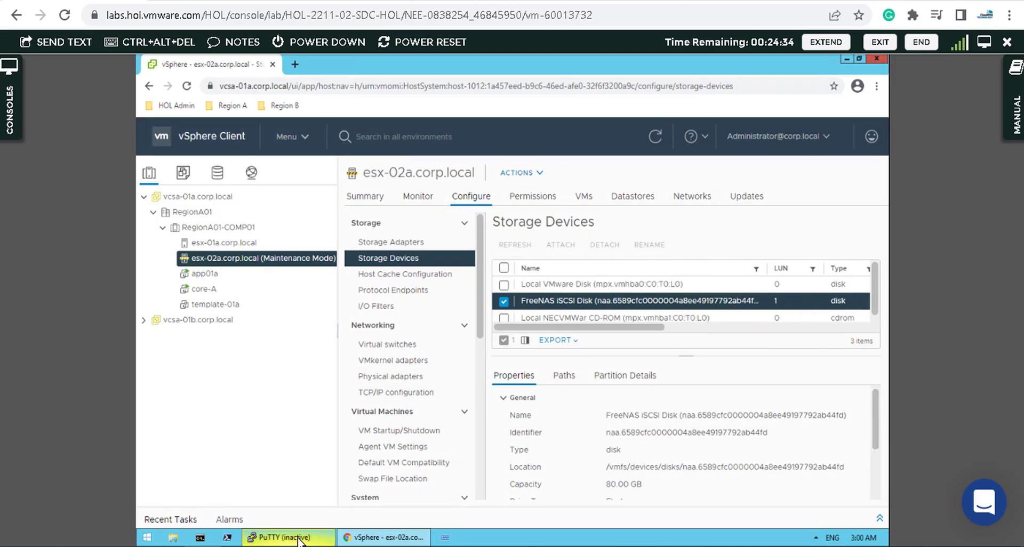